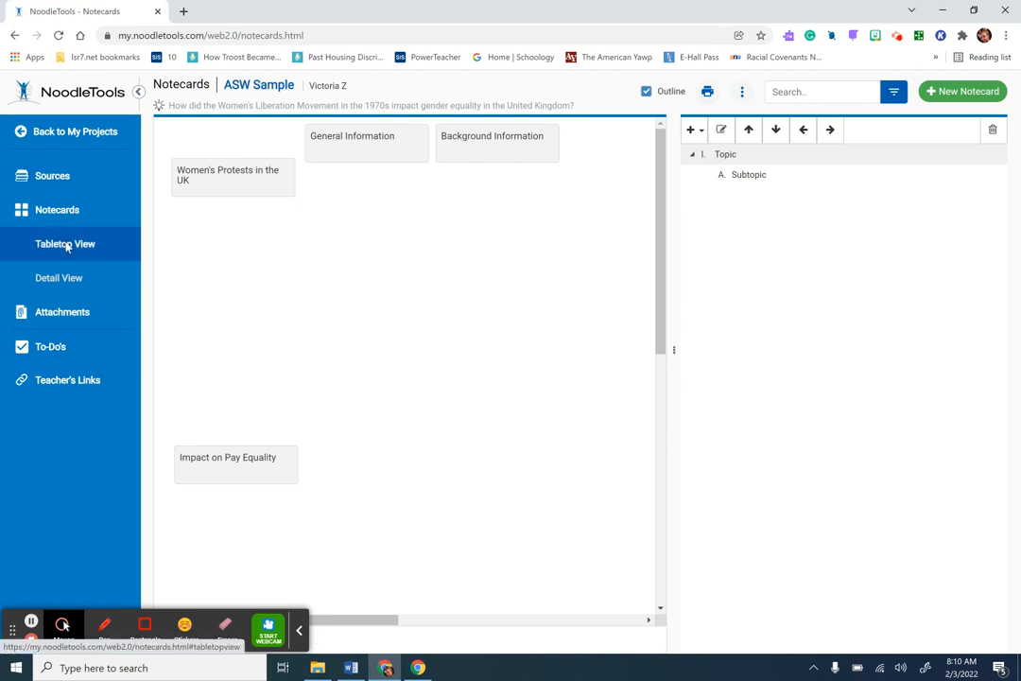
# Hide and redisplay the outline, and view the project details with the research question and thesis
pyautogui.click(646, 92)
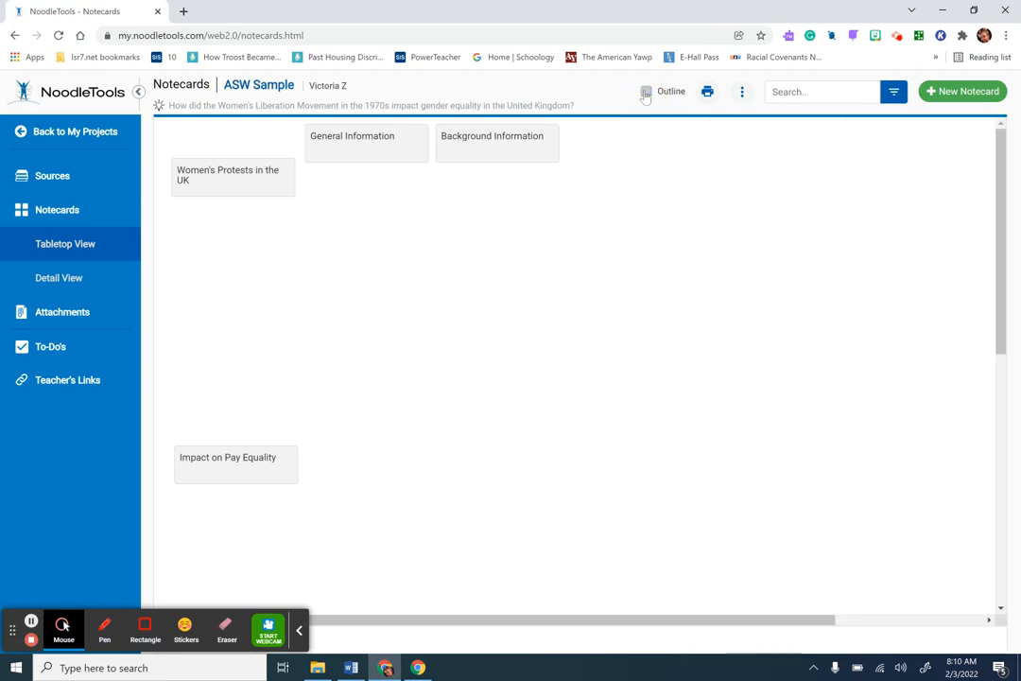
pyautogui.click(646, 92)
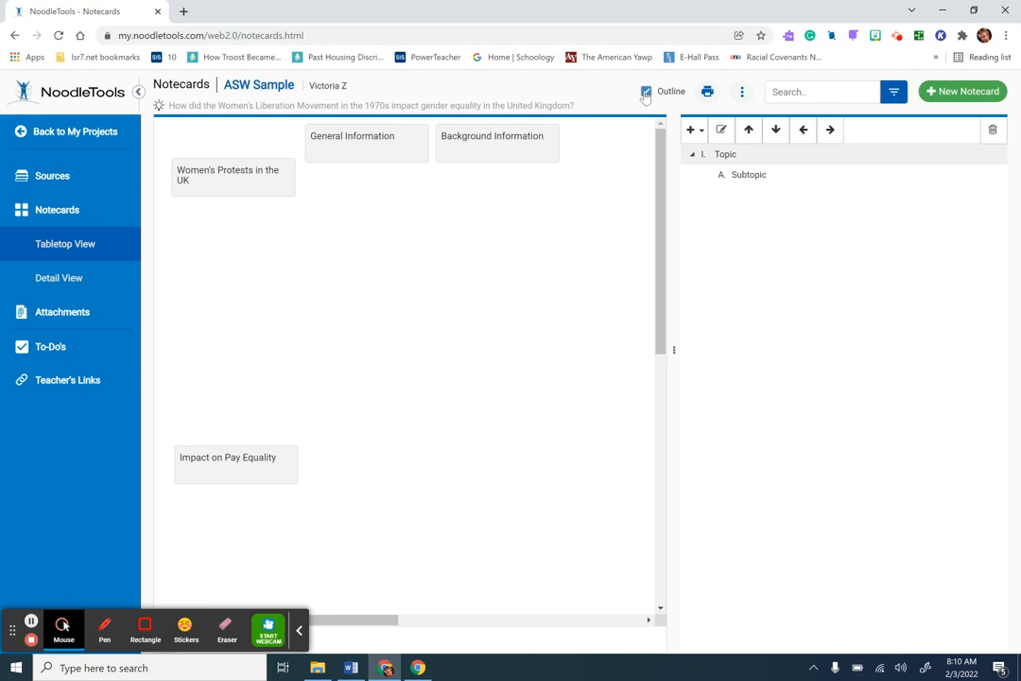
pyautogui.click(328, 108)
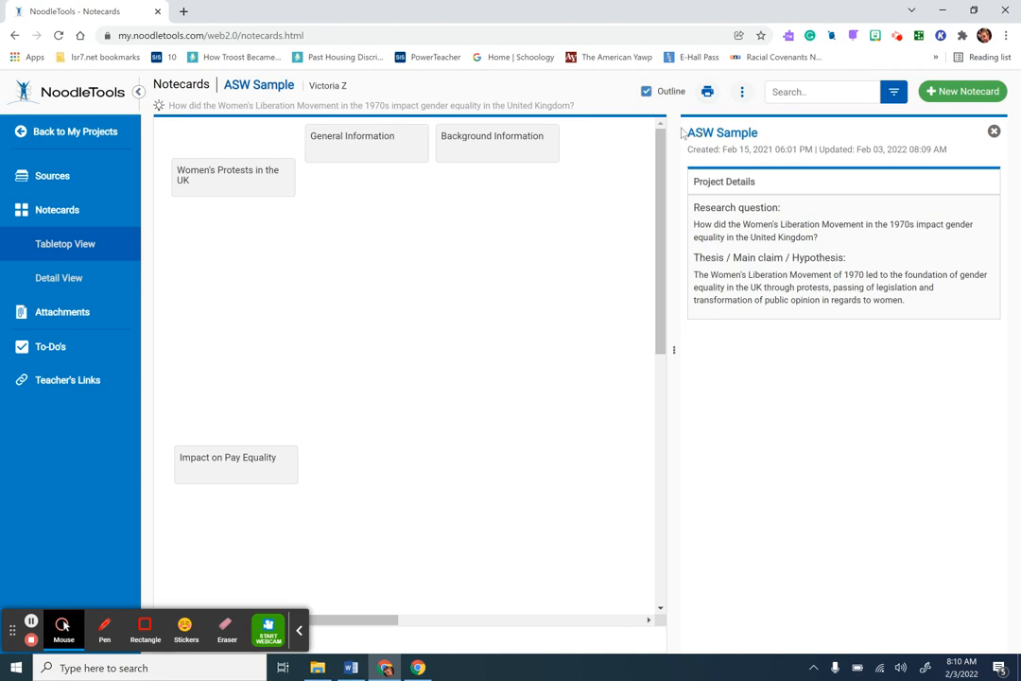
pyautogui.click(994, 132)
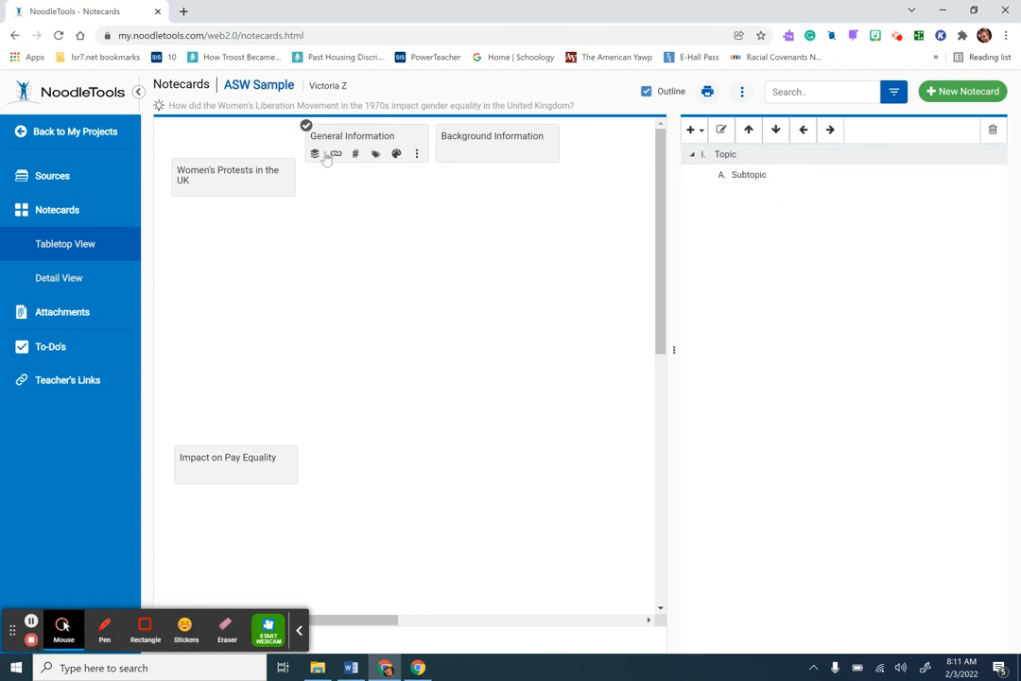
# Rename the outline's first main topic as "Introduction"
pyautogui.click(741, 184)
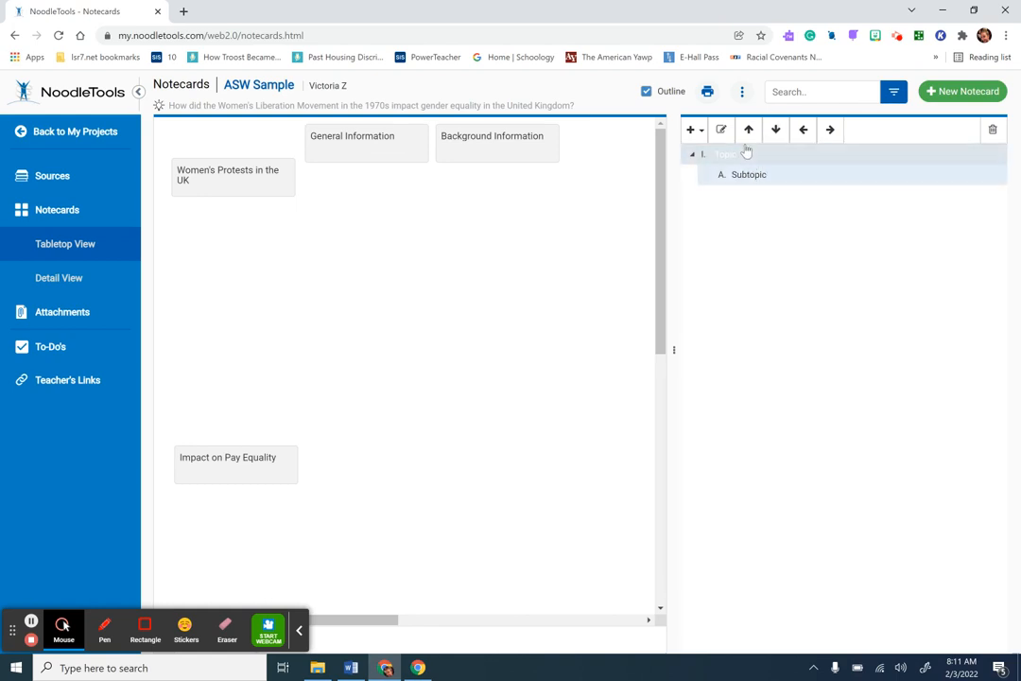
pyautogui.click(749, 157)
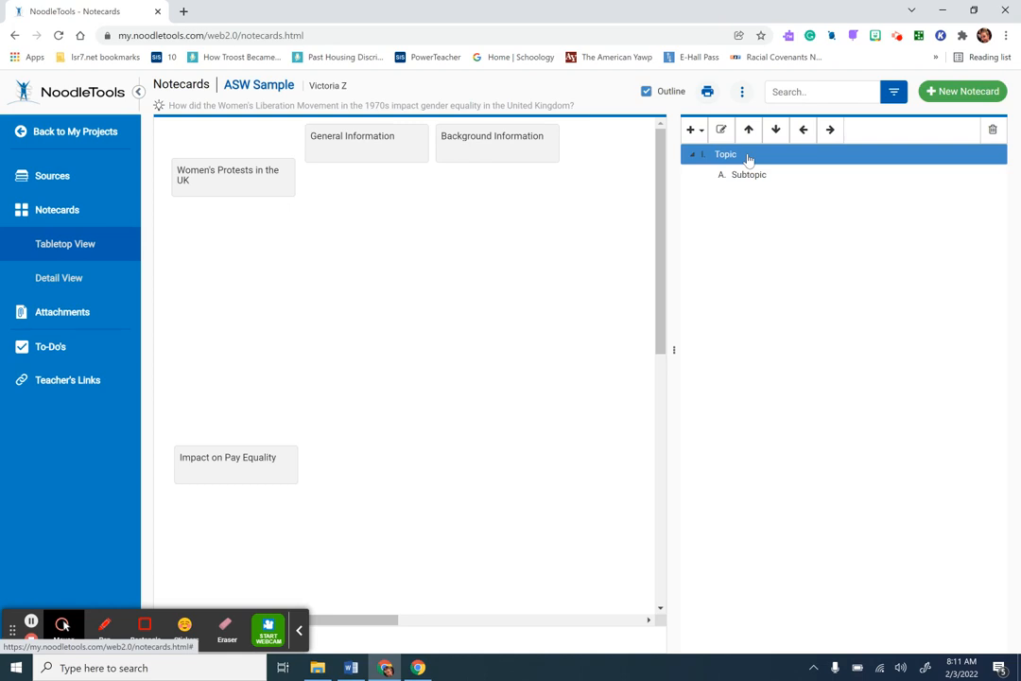
pyautogui.click(746, 157)
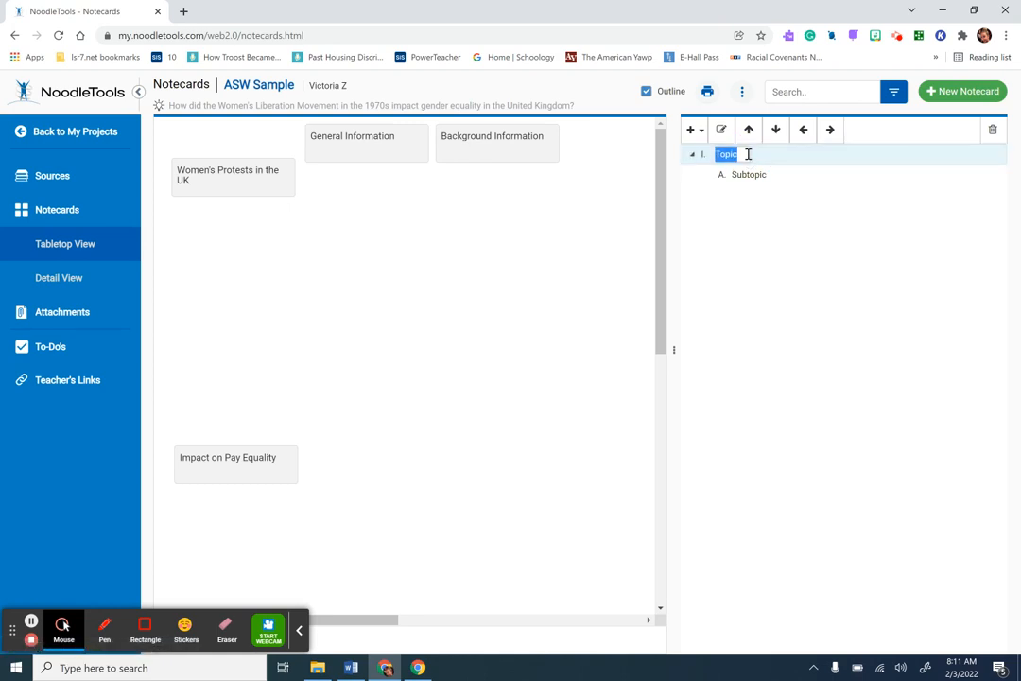
pyautogui.write('Introd')
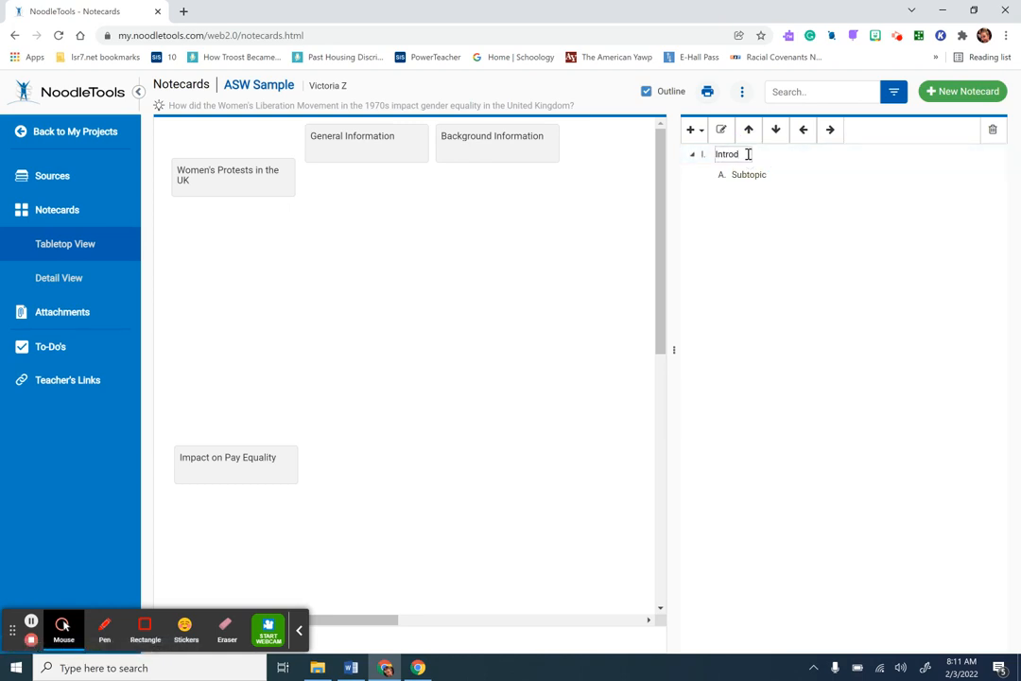
pyautogui.write('uction')
# Rename the subtopic under Introduction as "Background Information"
pyautogui.click(750, 177)
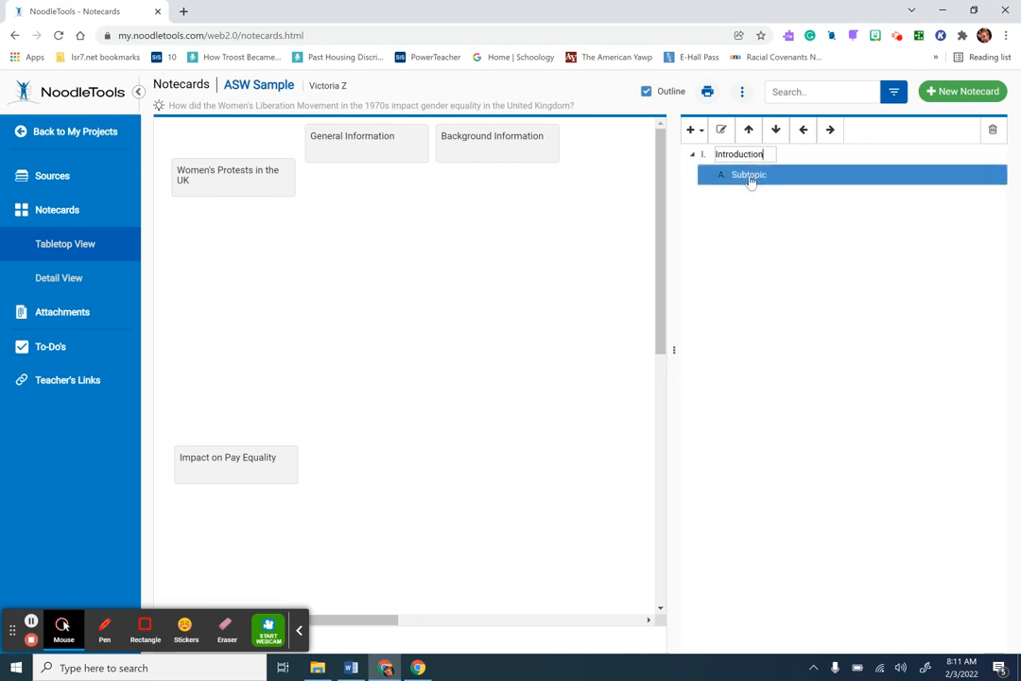
pyautogui.click(750, 176)
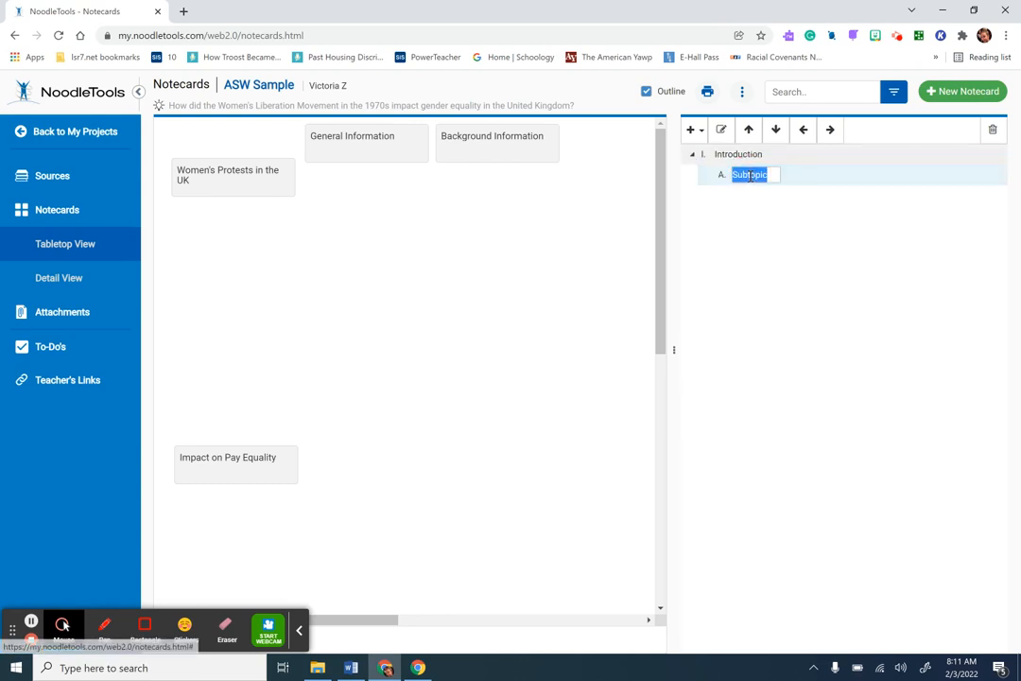
pyautogui.write('Backgr')
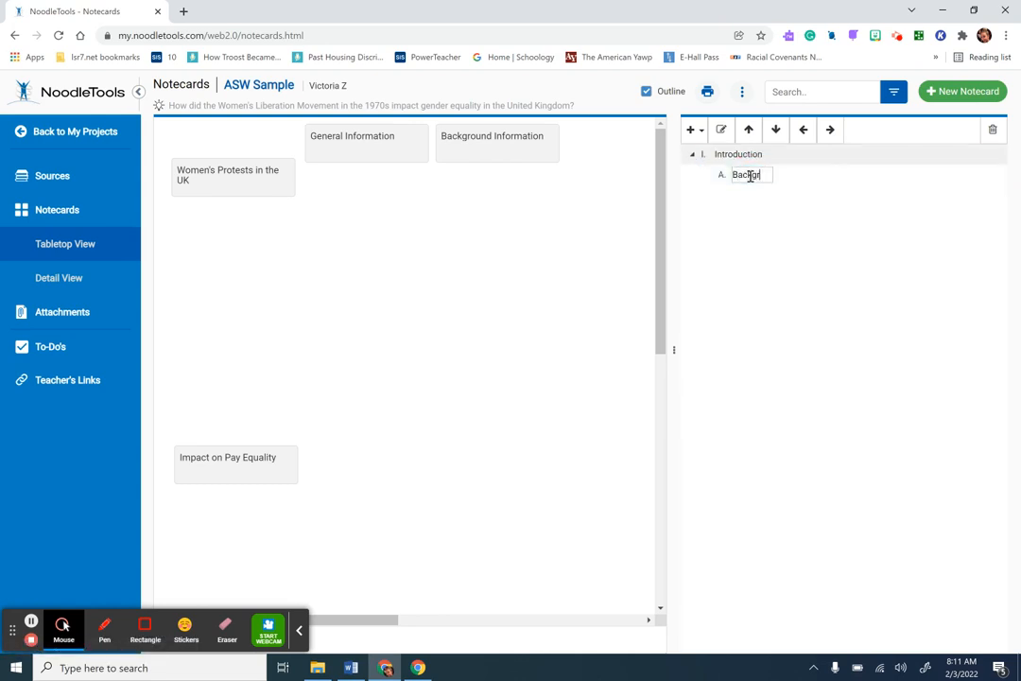
pyautogui.write('ound Information')
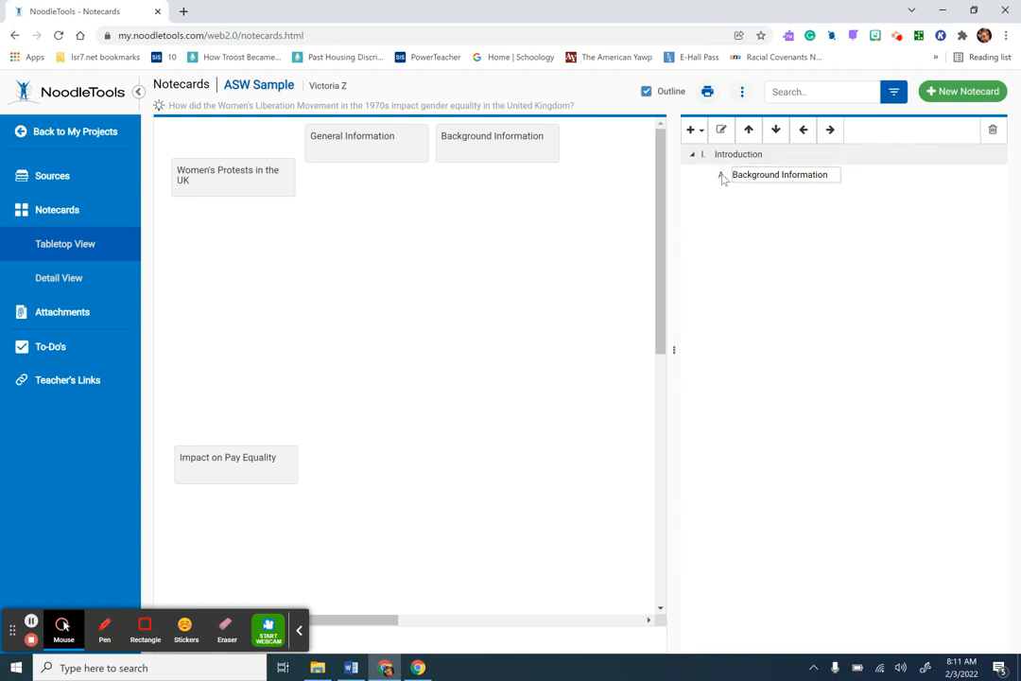
pyautogui.click(722, 176)
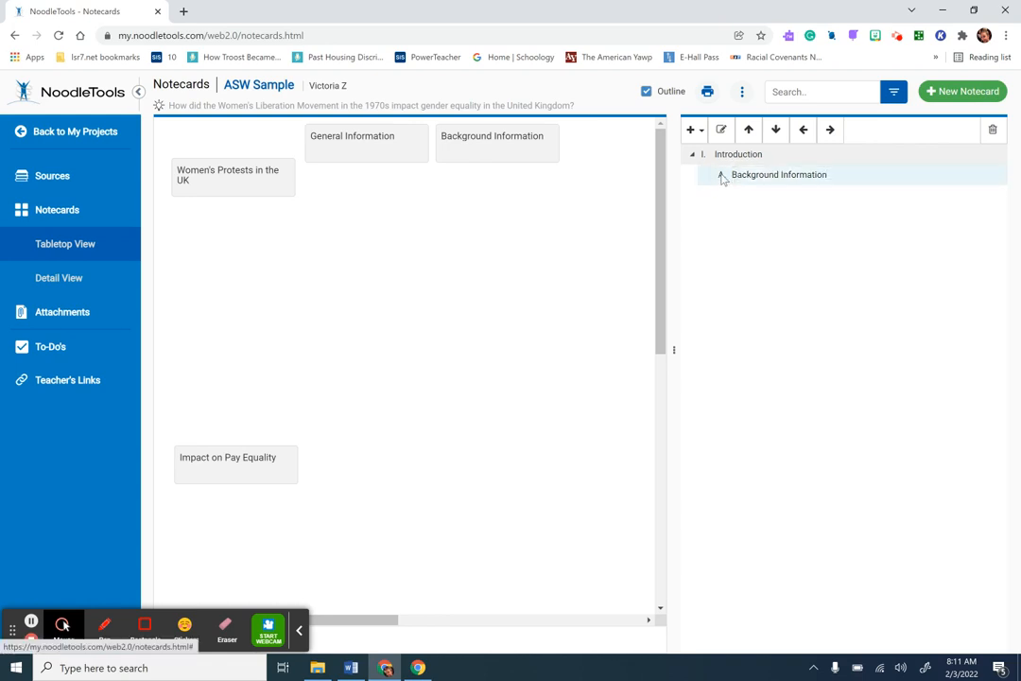
# Add a child subtopic under Background Information in the outline and name it "History"
pyautogui.click(734, 178)
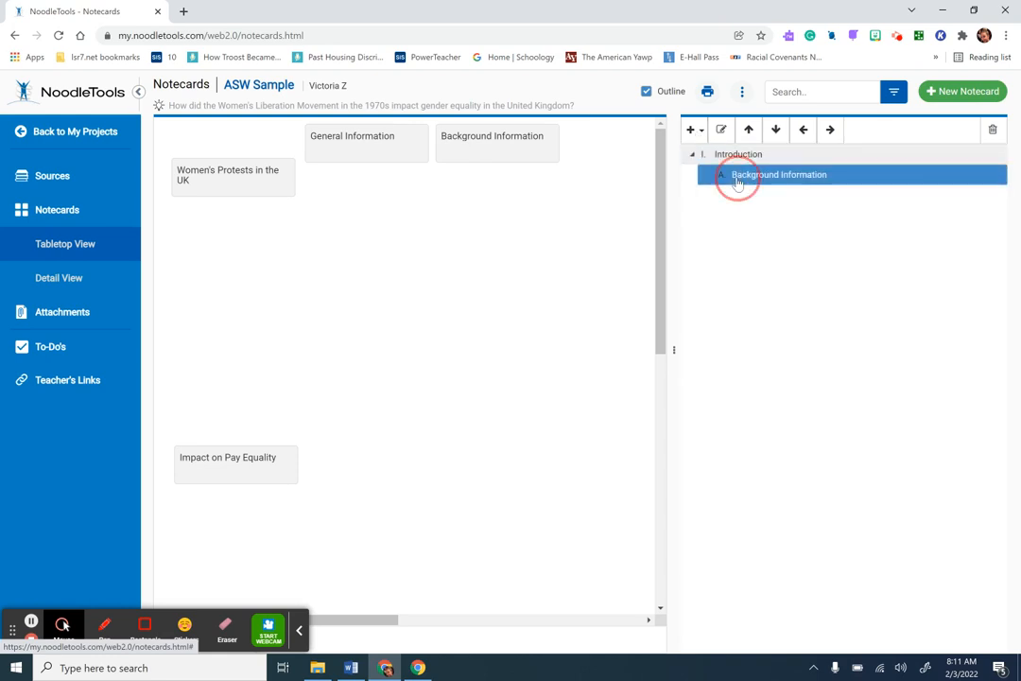
pyautogui.click(703, 130)
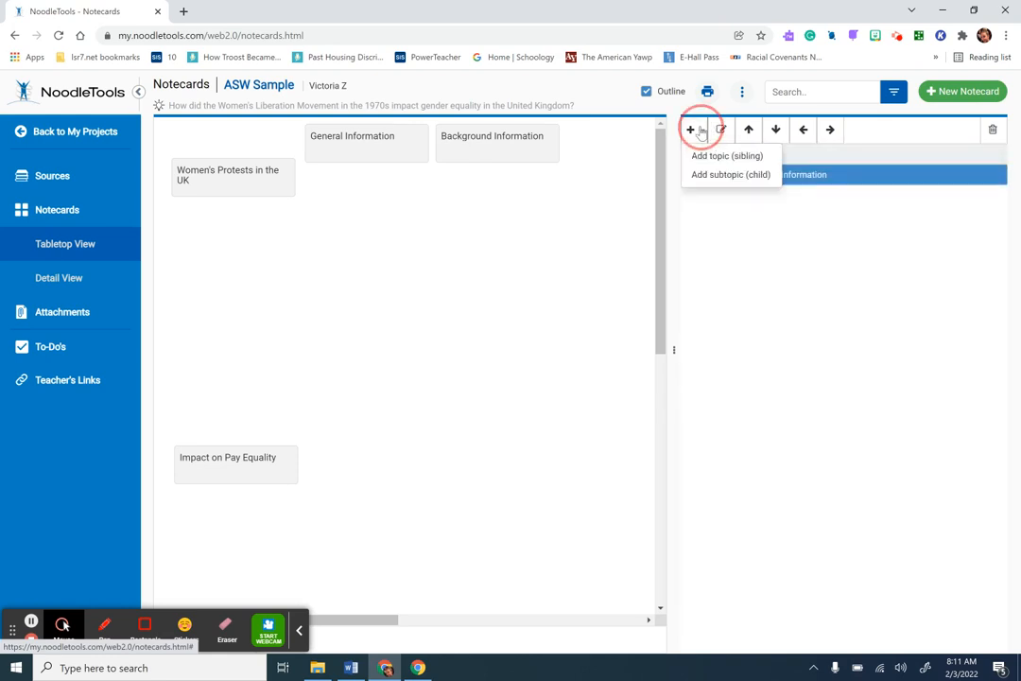
pyautogui.click(725, 176)
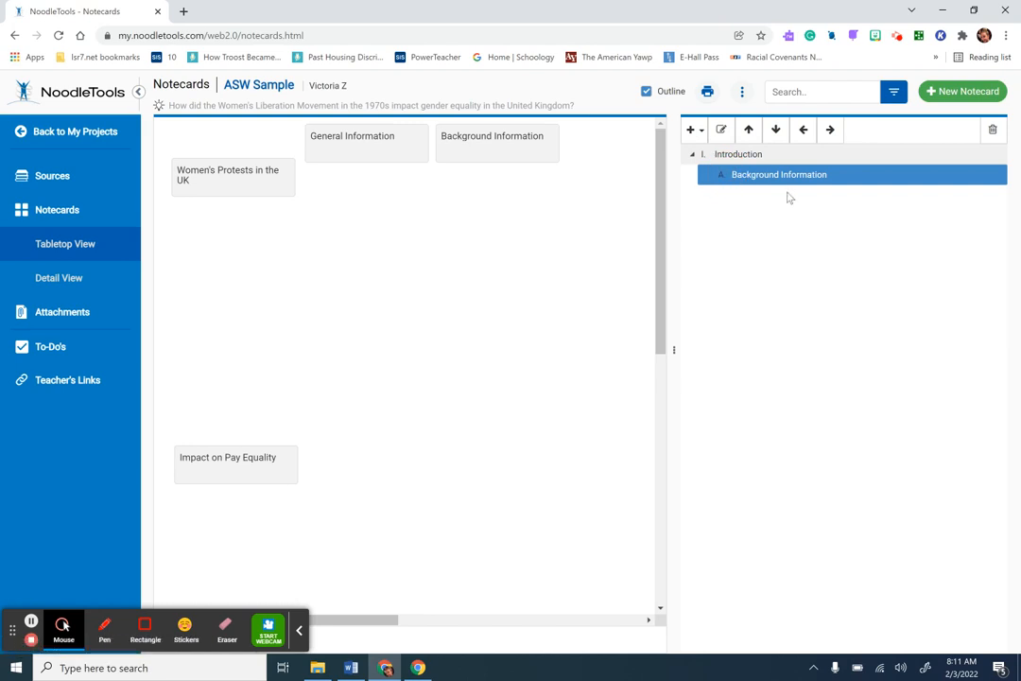
pyautogui.click(738, 186)
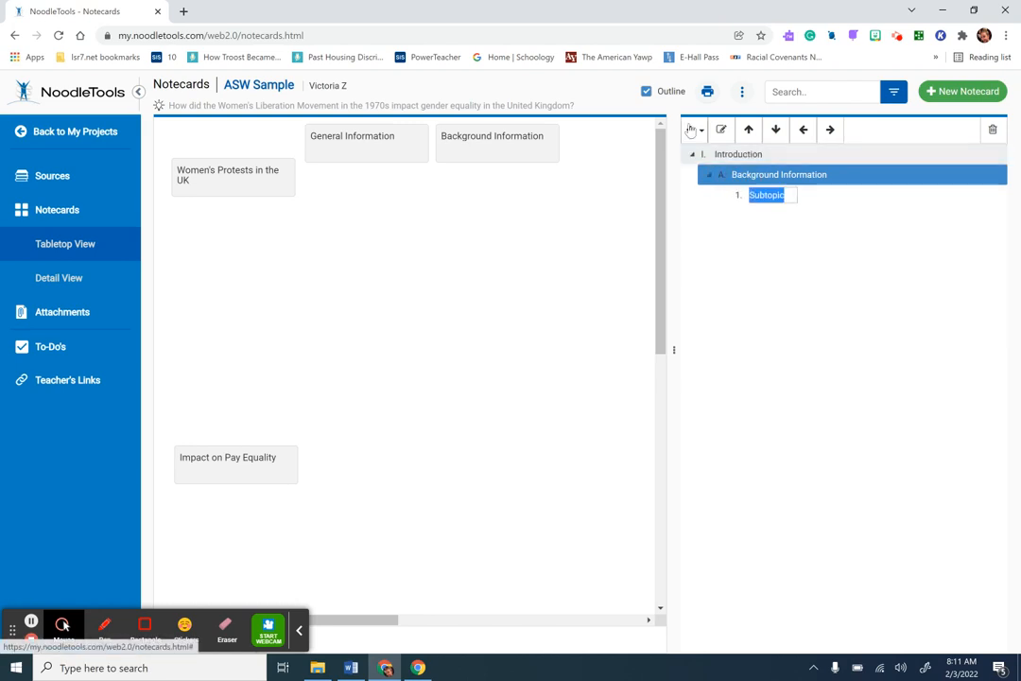
pyautogui.click(692, 130)
pyautogui.click(789, 212)
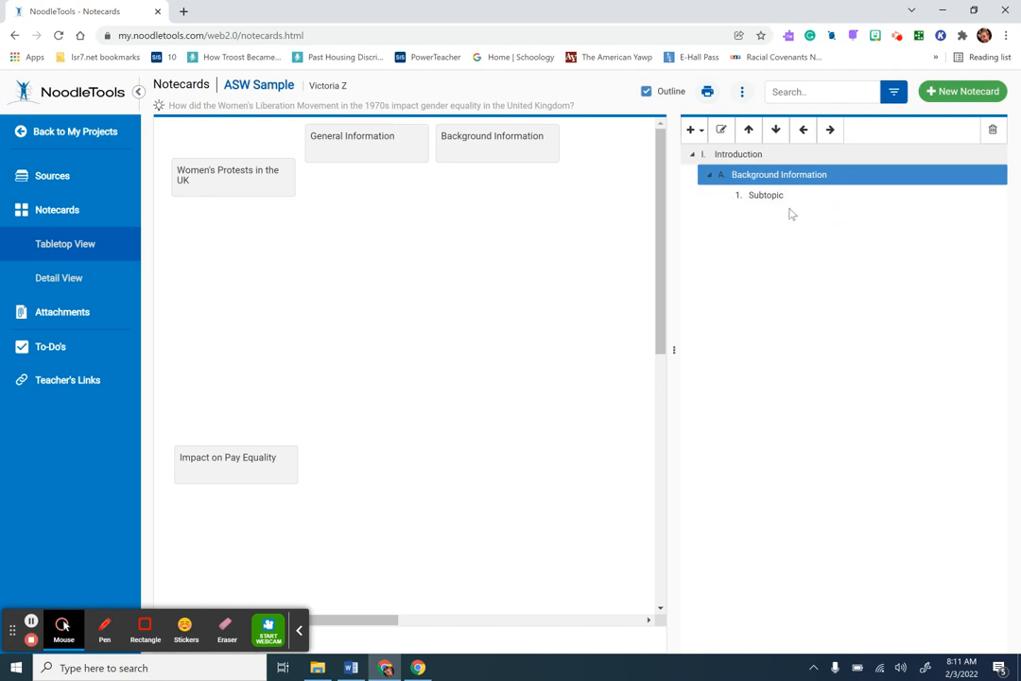
pyautogui.click(771, 198)
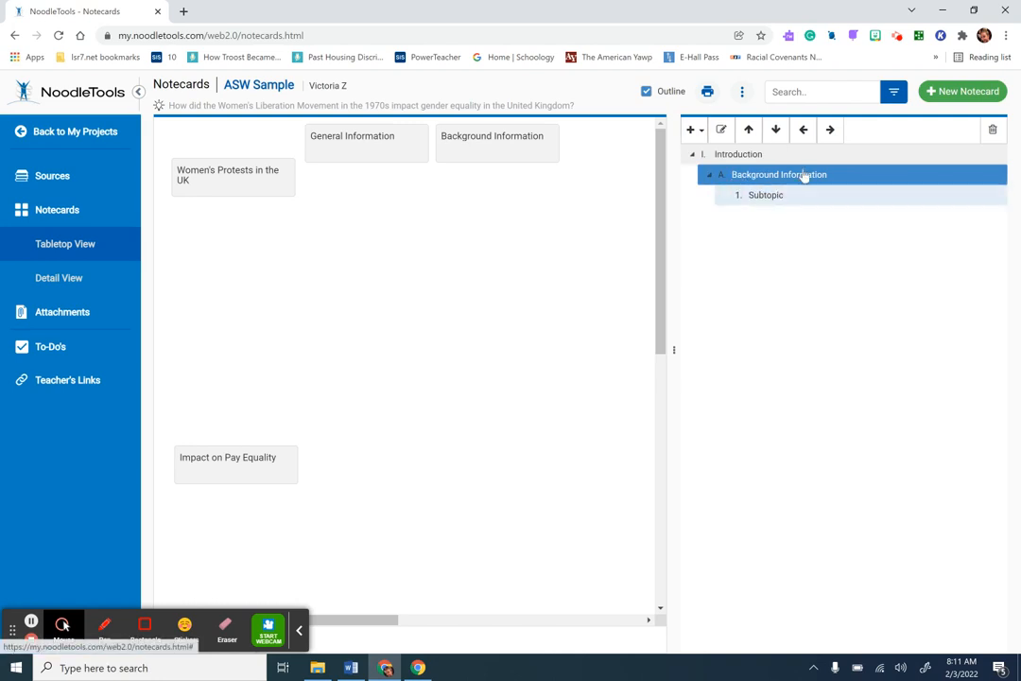
pyautogui.click(769, 197)
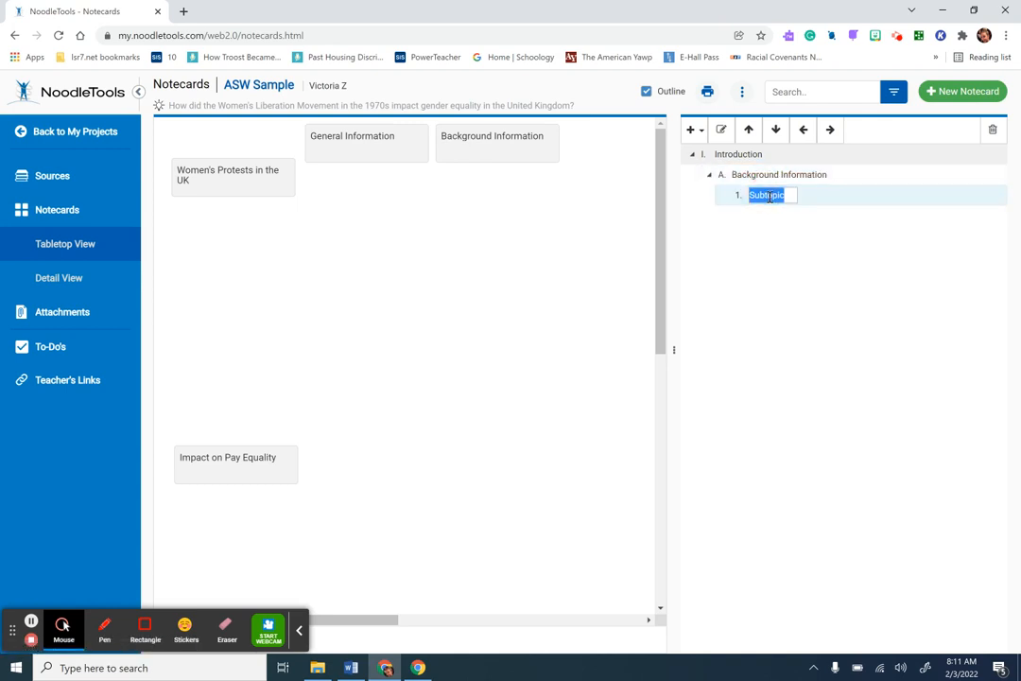
pyautogui.write('History')
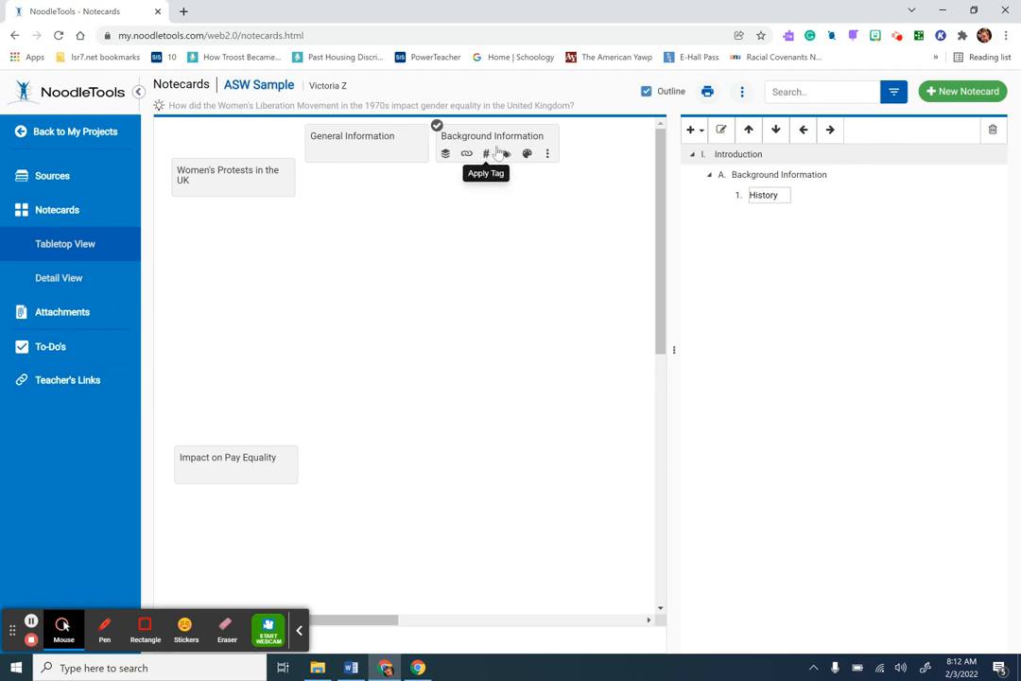
# Place the Background Information notecard from the tabletop under the History subtopic in the outline
pyautogui.click(496, 147)
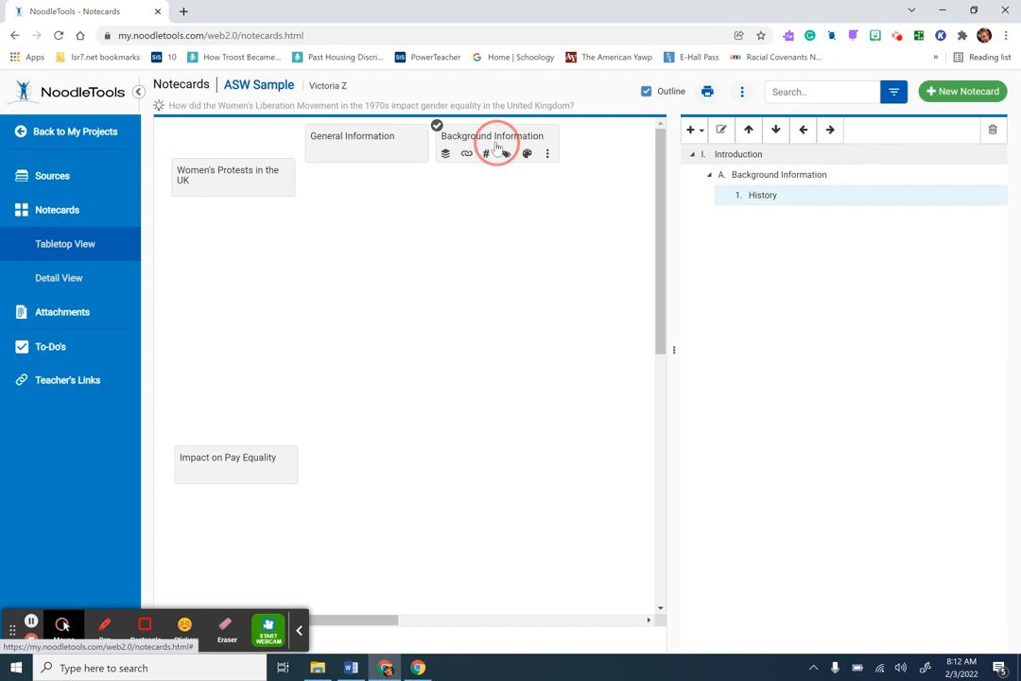
pyautogui.moveTo(496, 147); pyautogui.dragTo(809, 206)
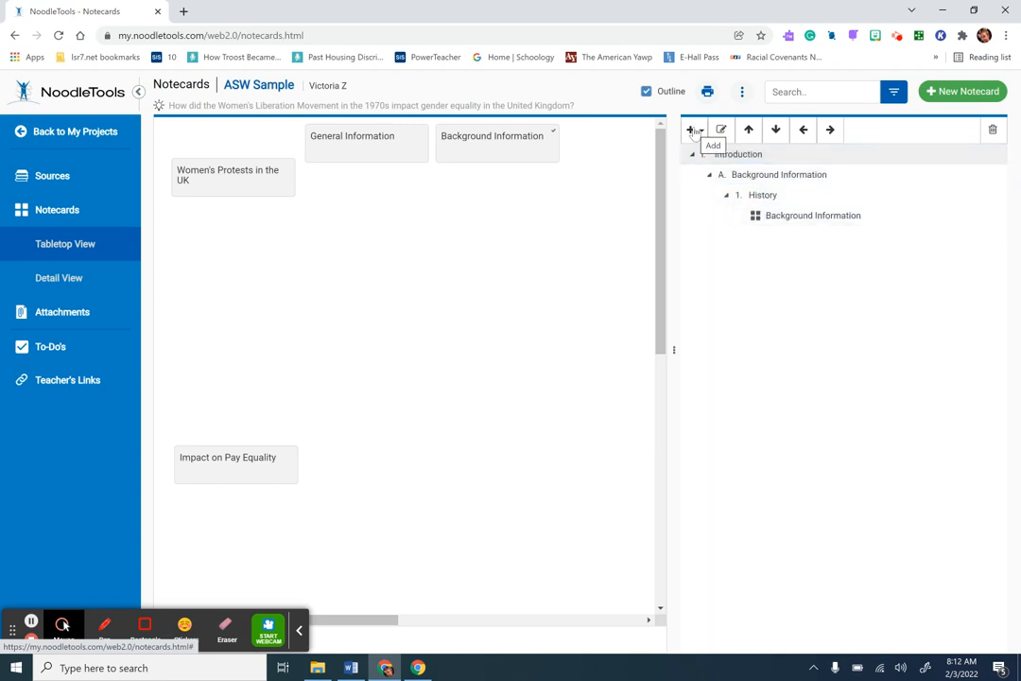
# Add another child subtopic under Background Information in the outline, titled "Thesis: Type out your thesis"
pyautogui.click(719, 158)
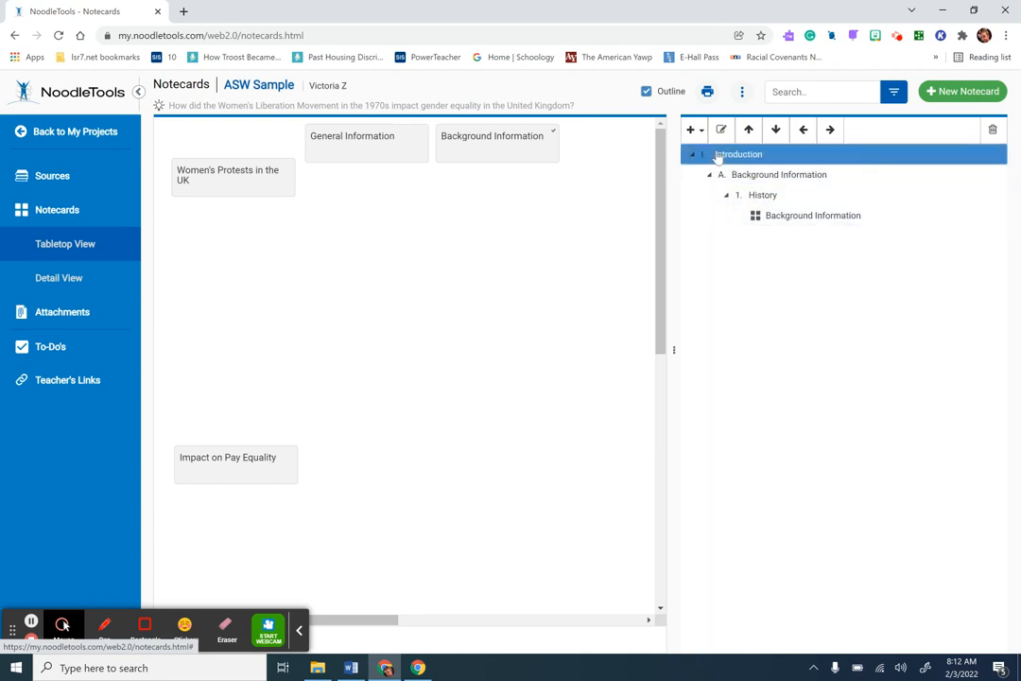
pyautogui.click(722, 156)
pyautogui.moveTo(810, 217); pyautogui.dragTo(763, 191)
pyautogui.click(758, 182)
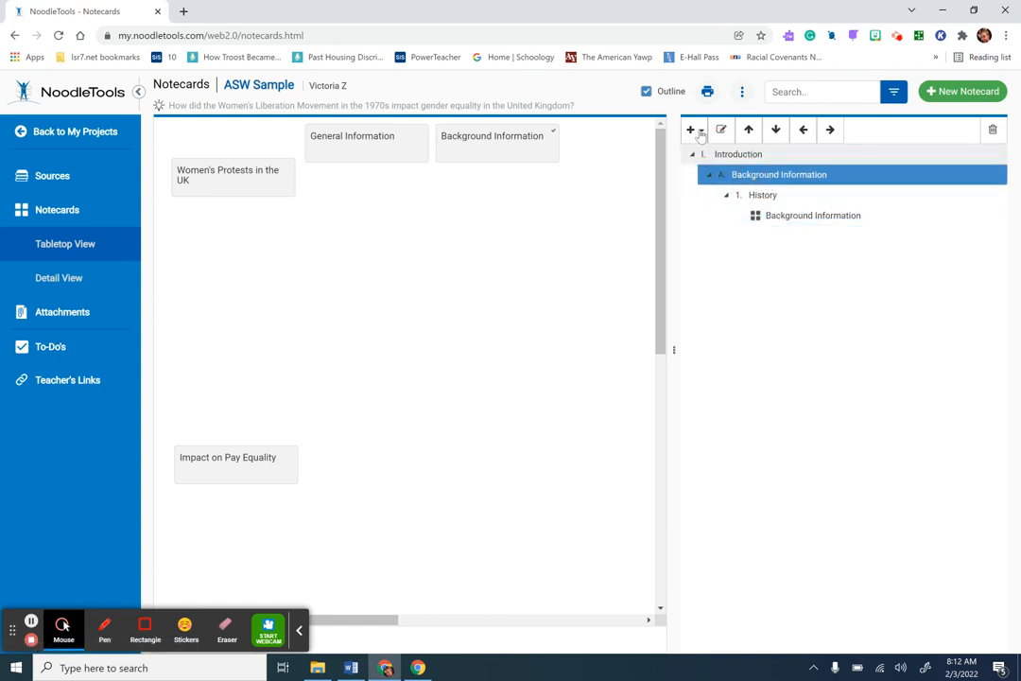
pyautogui.click(700, 130)
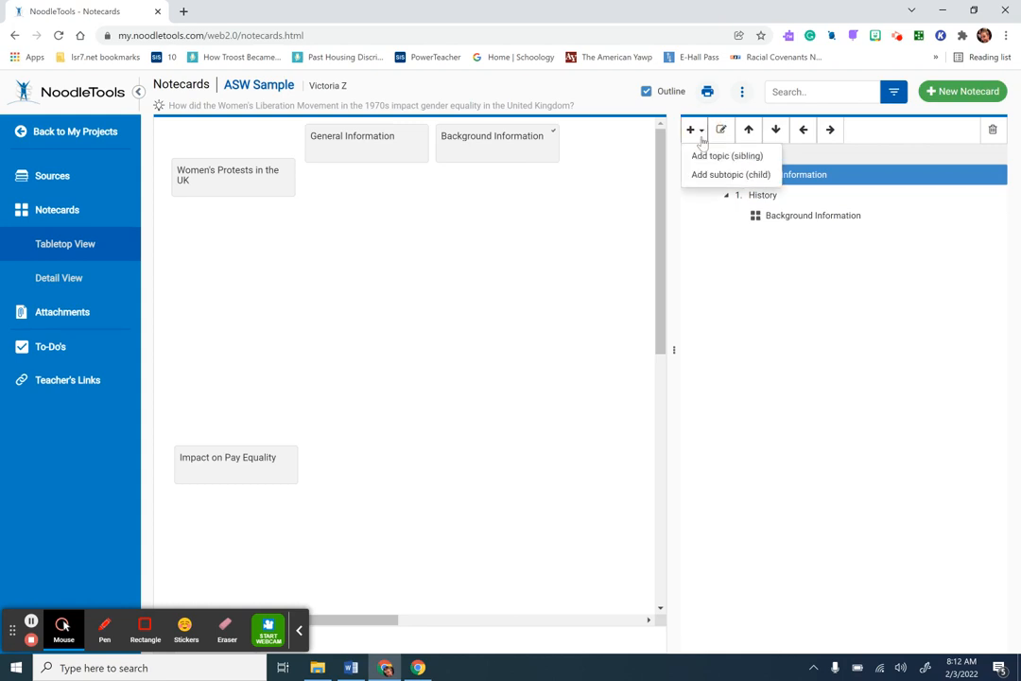
pyautogui.click(733, 173)
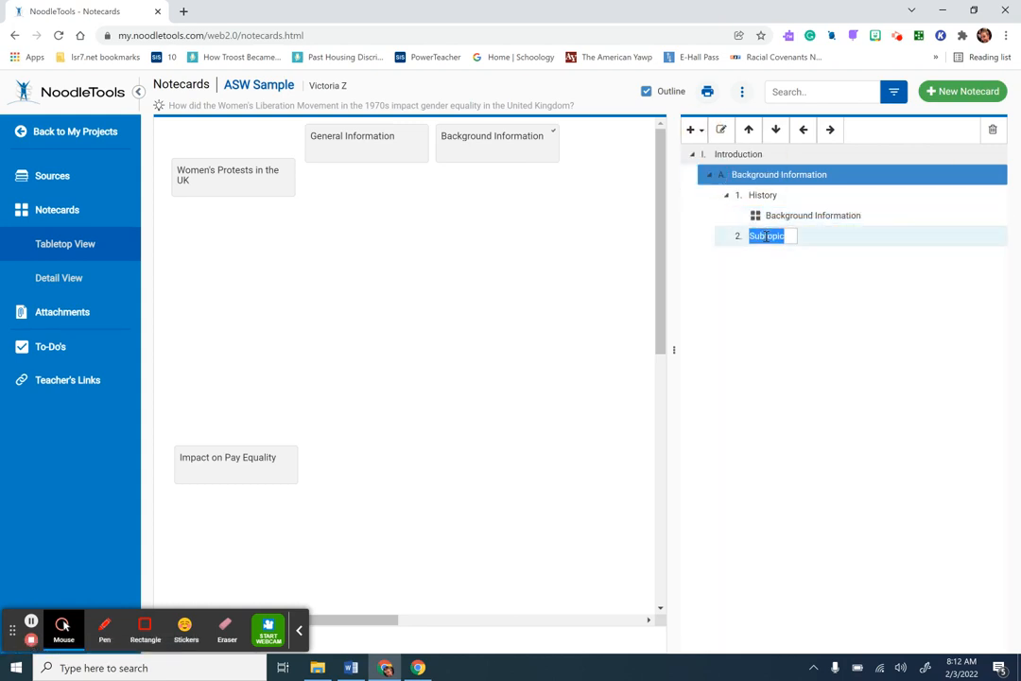
pyautogui.write('Thesis')
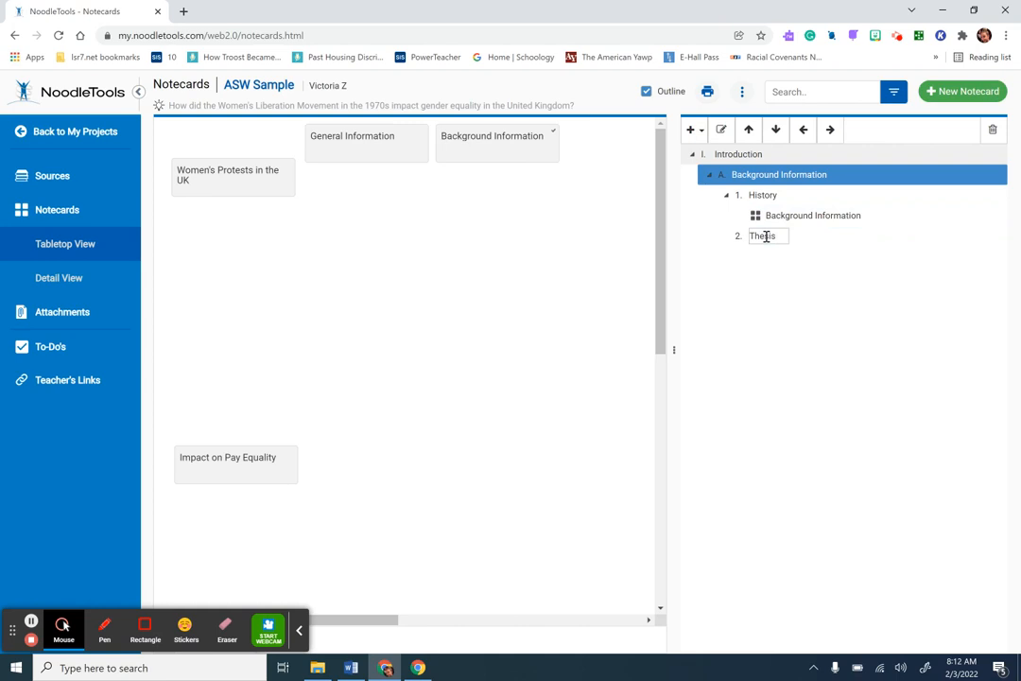
pyautogui.write(': Type out your thesis')
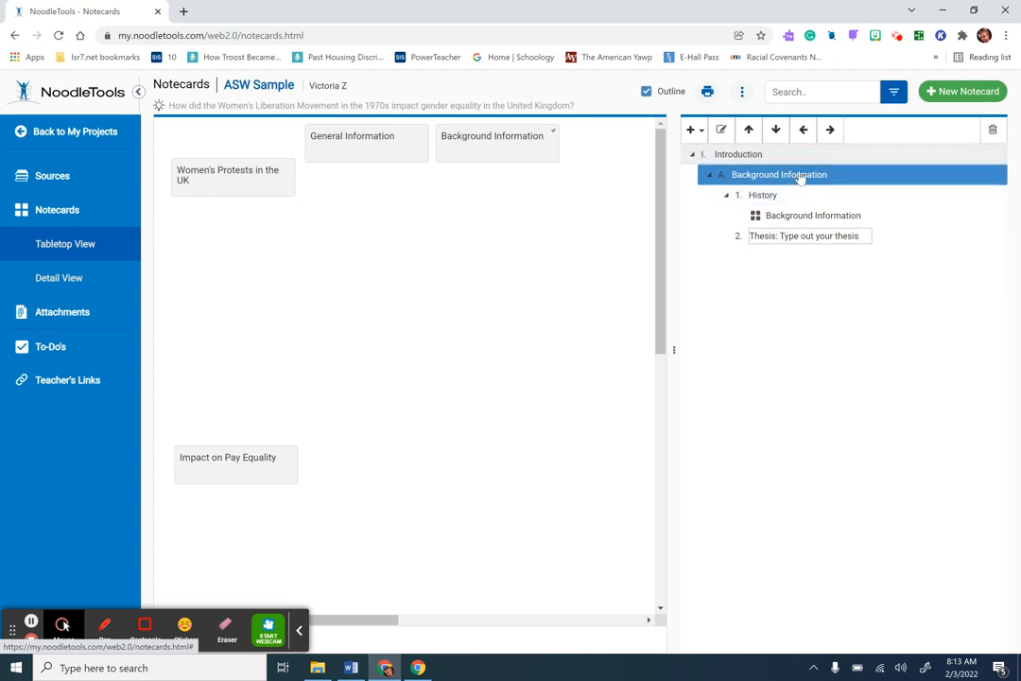
# Add a sibling topic after Introduction in the outline and name it "Claim #1 - Thesis topic 1"
pyautogui.click(722, 159)
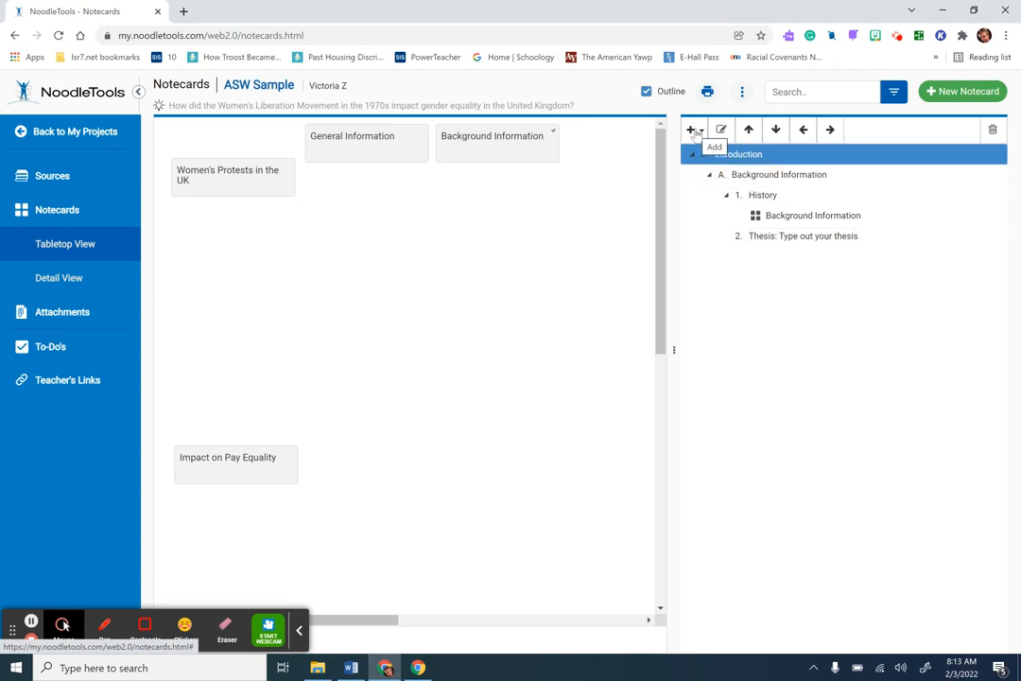
pyautogui.click(696, 130)
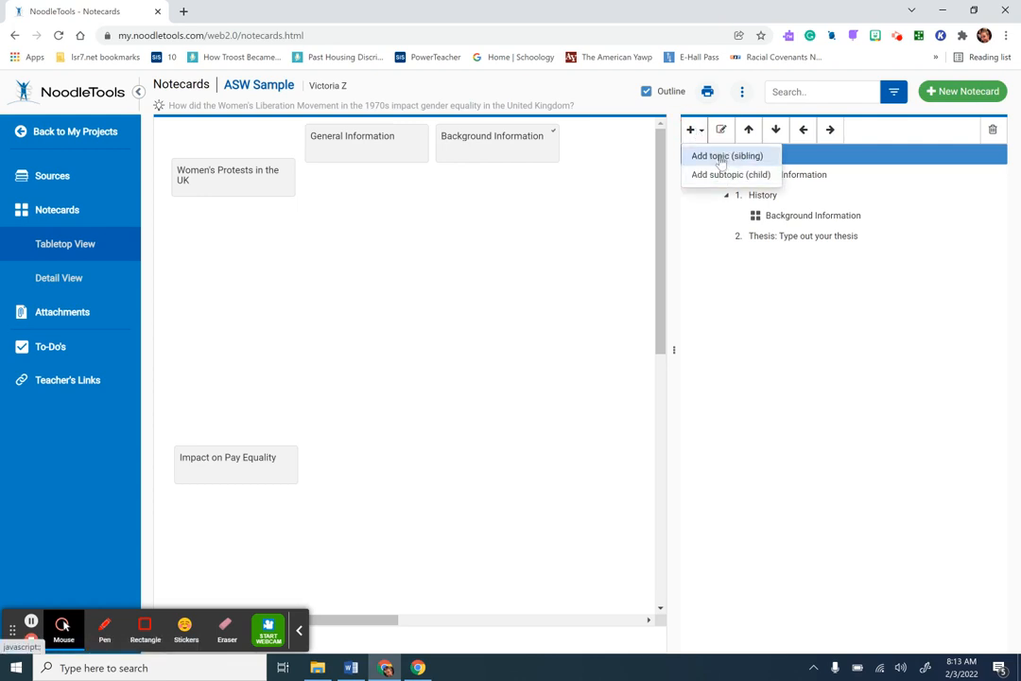
pyautogui.click(722, 159)
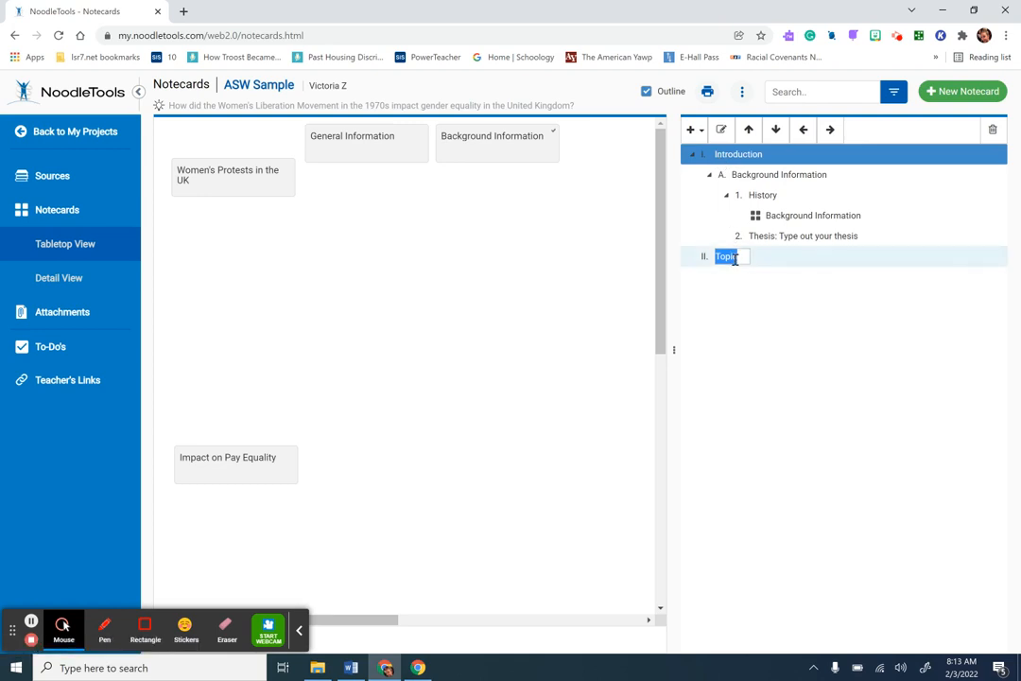
pyautogui.write('Olaim')
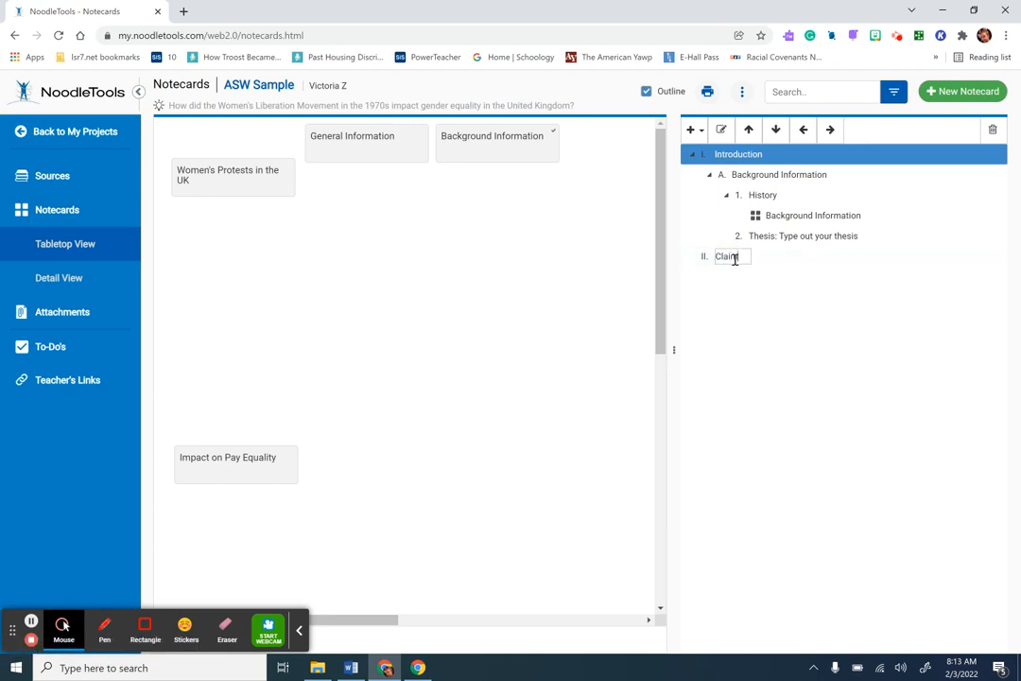
pyautogui.write(' #1')
pyautogui.press('Return')
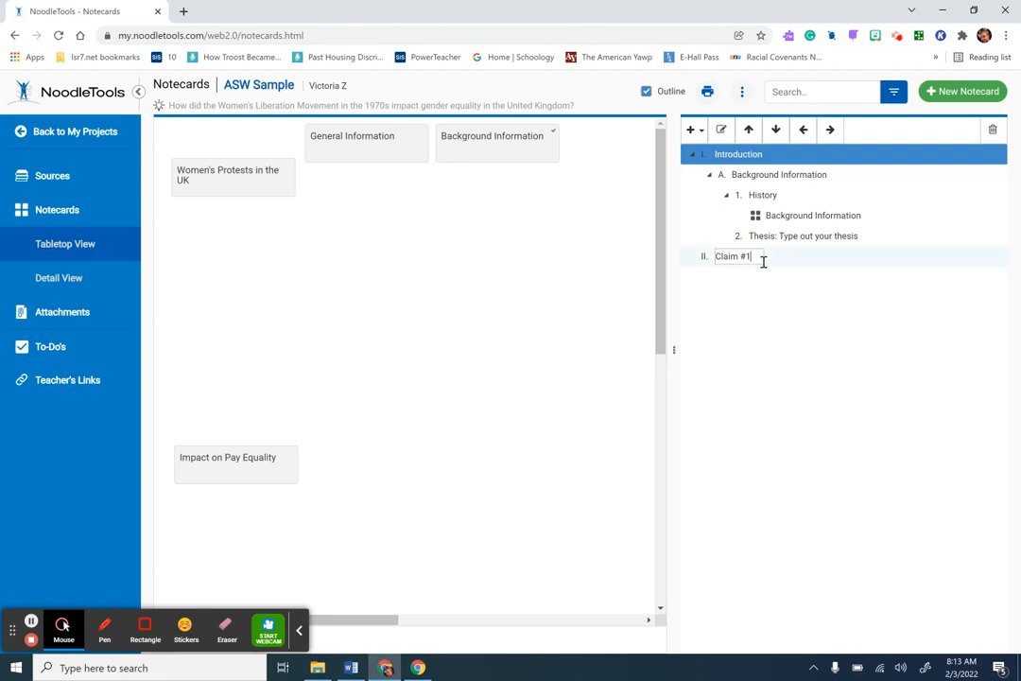
pyautogui.write('-')
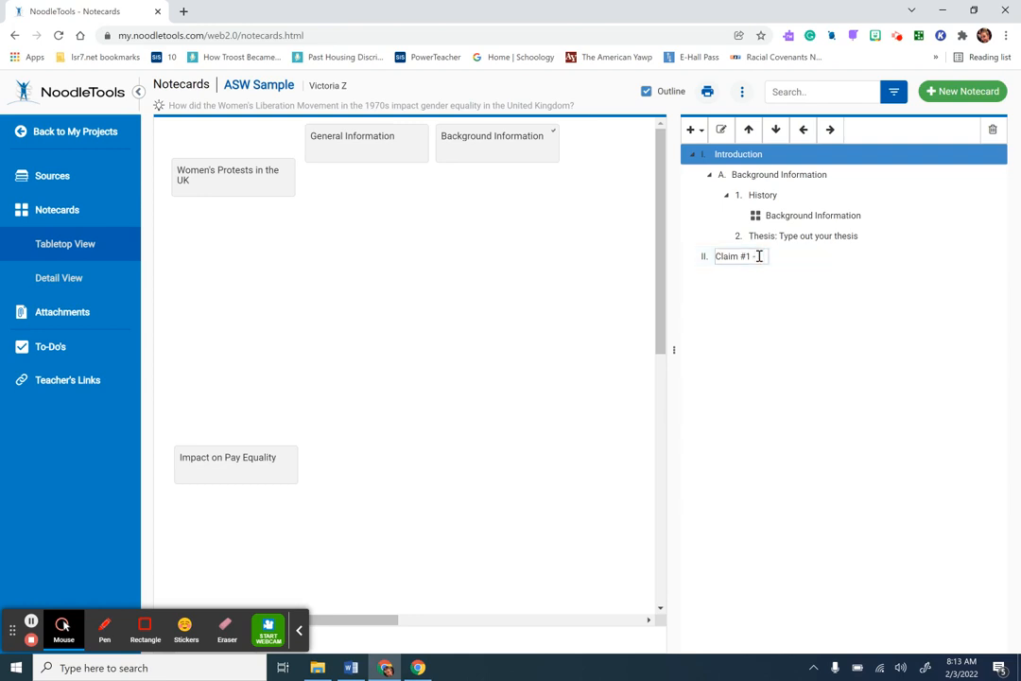
pyautogui.write(' Thesis topic 1')
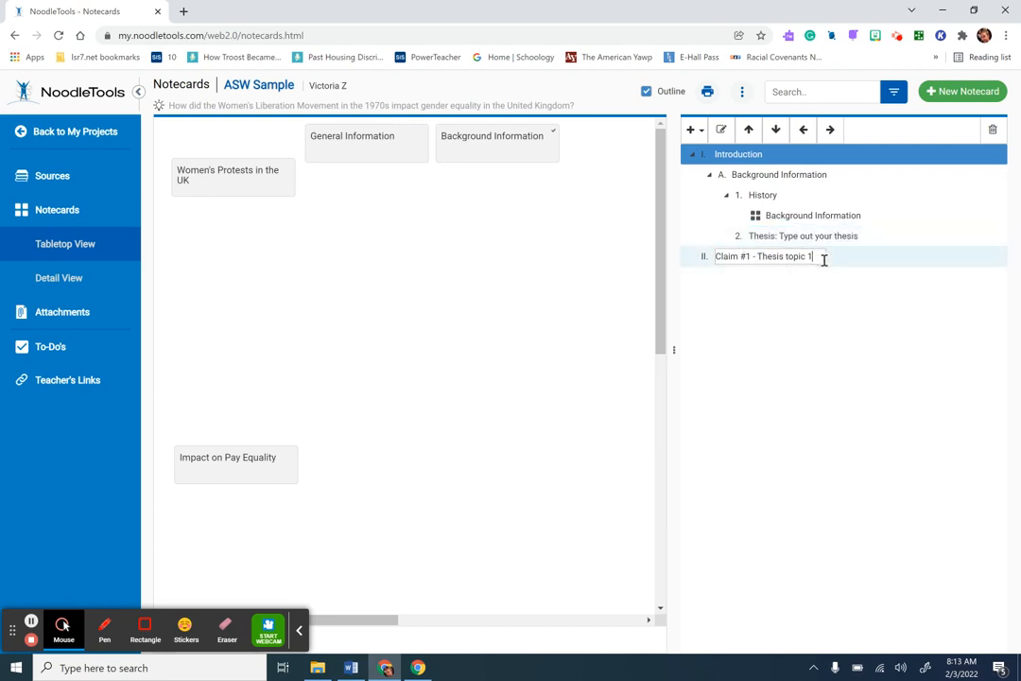
pyautogui.click(734, 315)
# Add a child subtopic under Claim #1 - Thesis topic 1 in the outline and name it "Evidence 1"
pyautogui.click(711, 261)
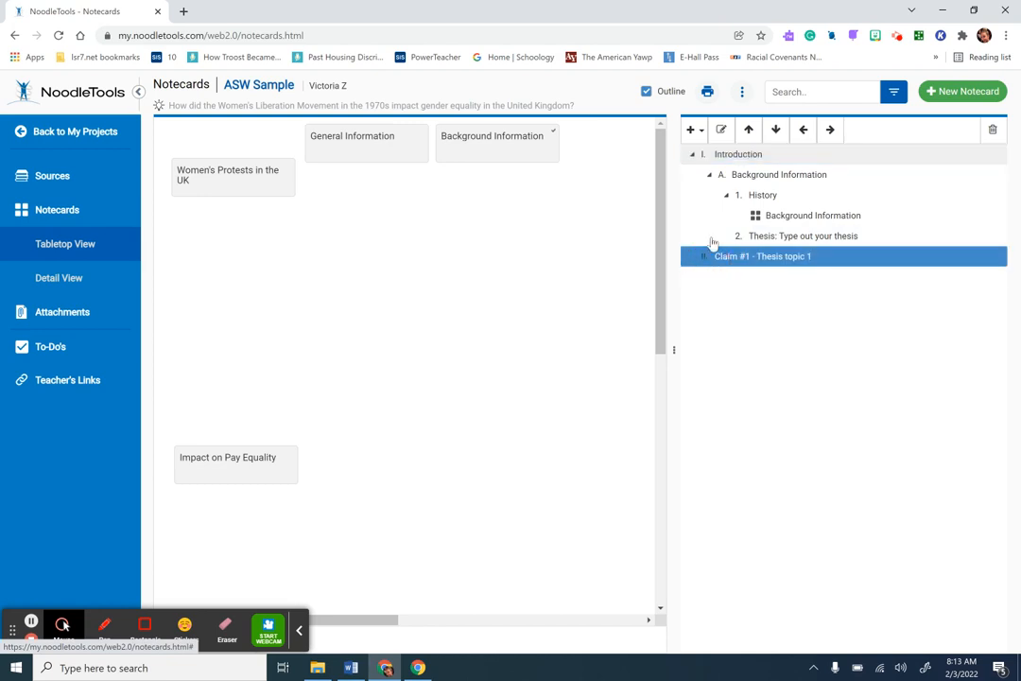
pyautogui.click(692, 130)
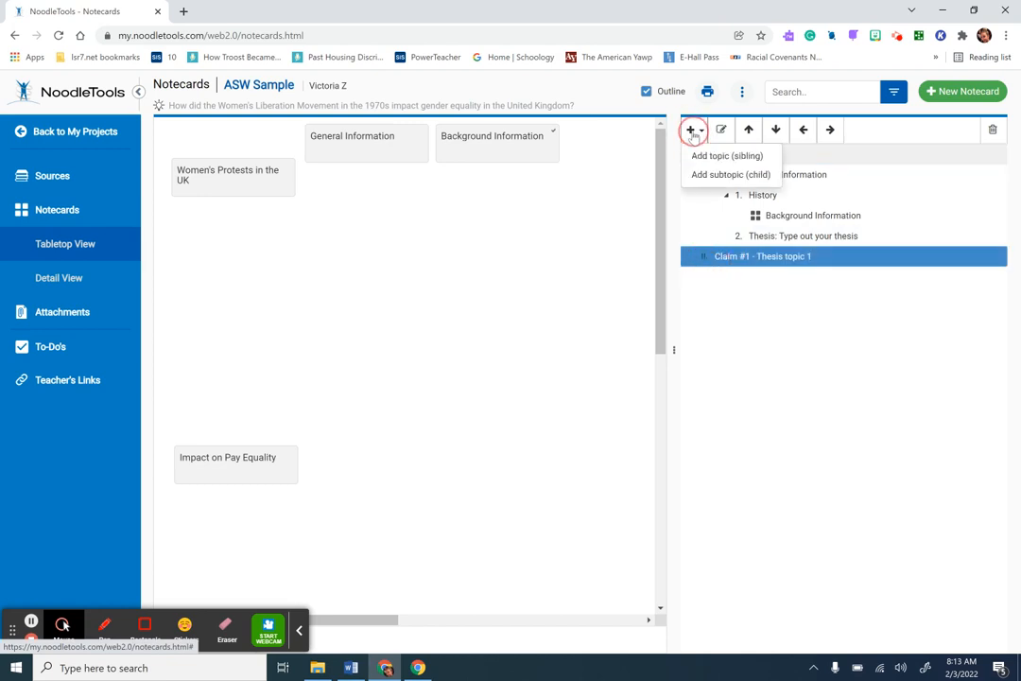
pyautogui.click(714, 174)
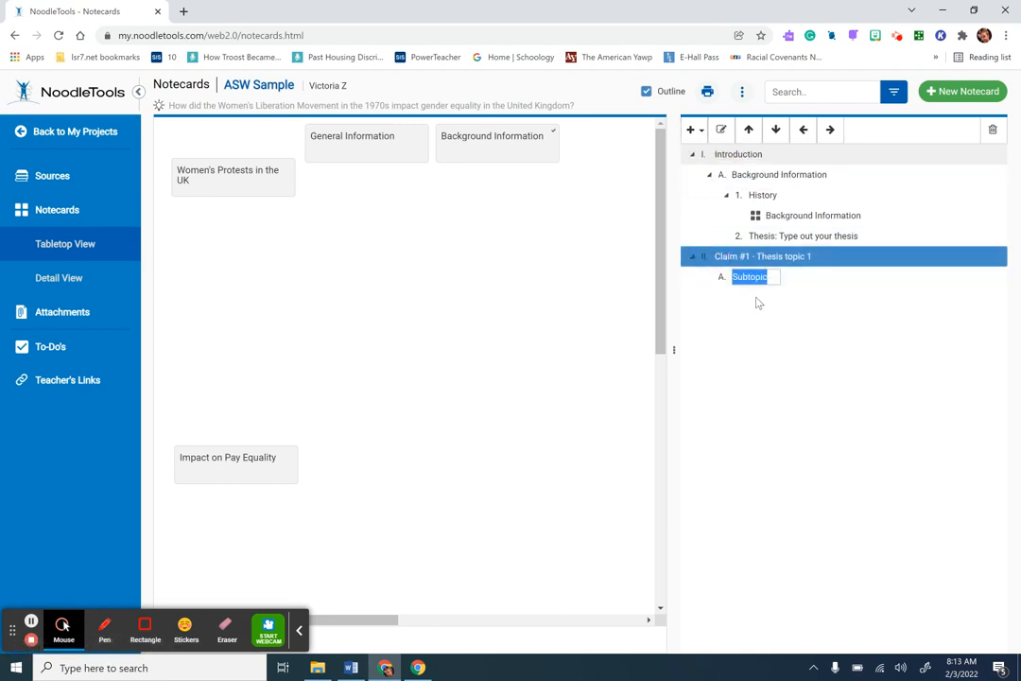
pyautogui.write('Explain various parts')
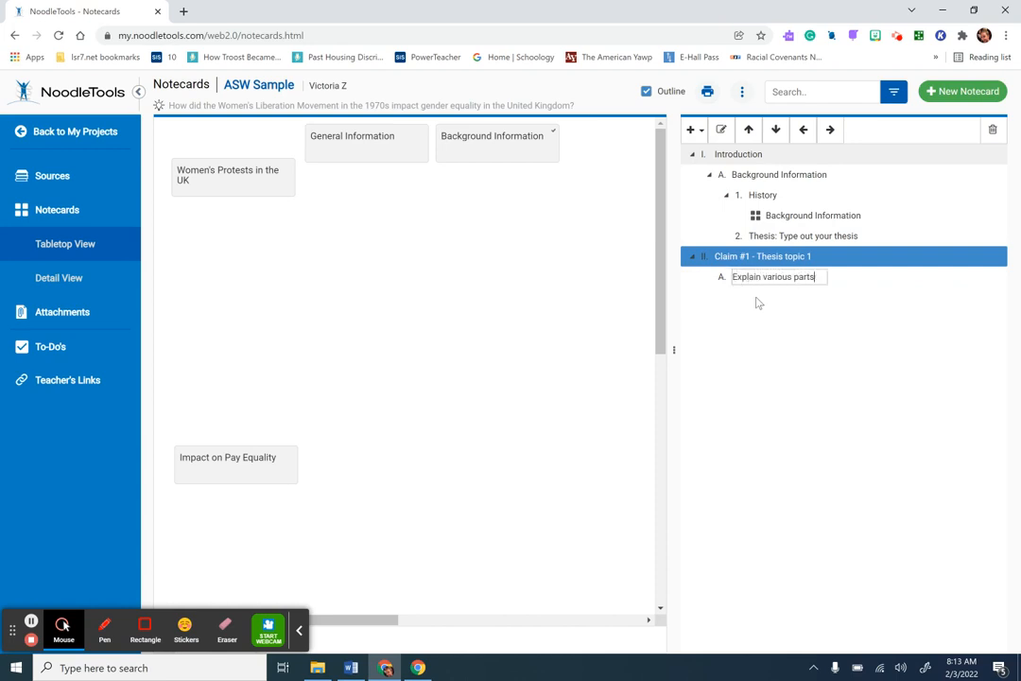
pyautogui.write(', e')
pyautogui.press('BackSpace')
pyautogui.press('BackSpace')
pyautogui.press('BackSpace')
pyautogui.press('BackSpace')
pyautogui.press('BackSpace')
pyautogui.press('BackSpace')
pyautogui.press('BackSpace')
pyautogui.press('BackSpace')
pyautogui.press('BackSpace')
pyautogui.press('BackSpace')
pyautogui.press('BackSpace')
pyautogui.press('BackSpace')
pyautogui.press('BackSpace')
pyautogui.press('BackSpace')
pyautogui.press('BackSpace')
pyautogui.press('BackSpace')
pyautogui.write('vidence 1')
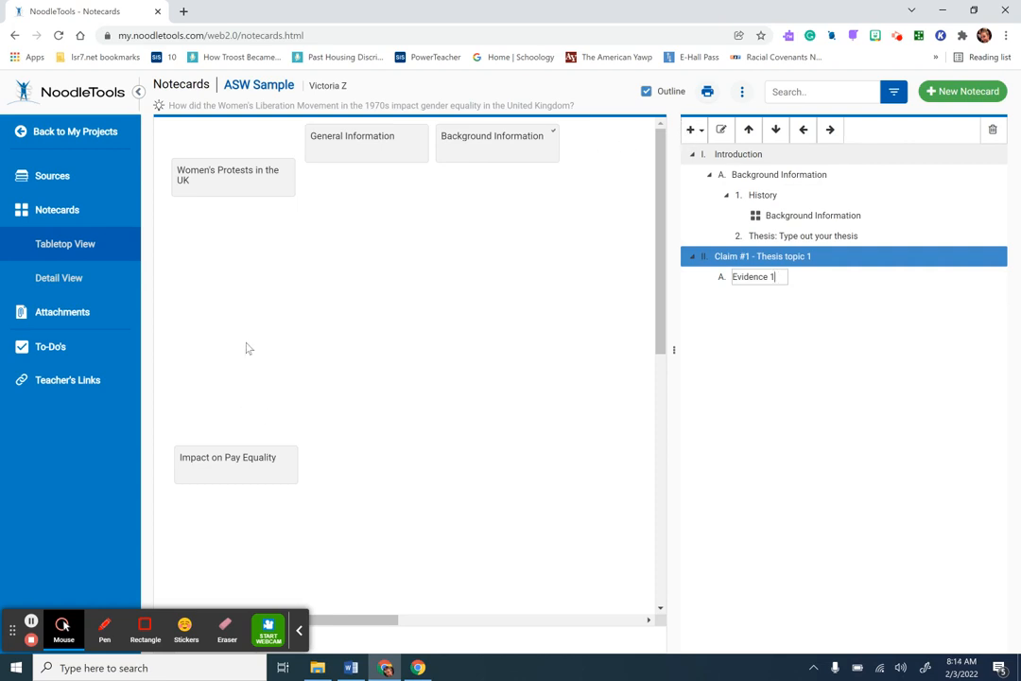
# Place the Women's Protests in the UK notecard from the tabletop under the Evidence 1 subtopic in the outline
pyautogui.moveTo(253, 178)
pyautogui.click(764, 282)
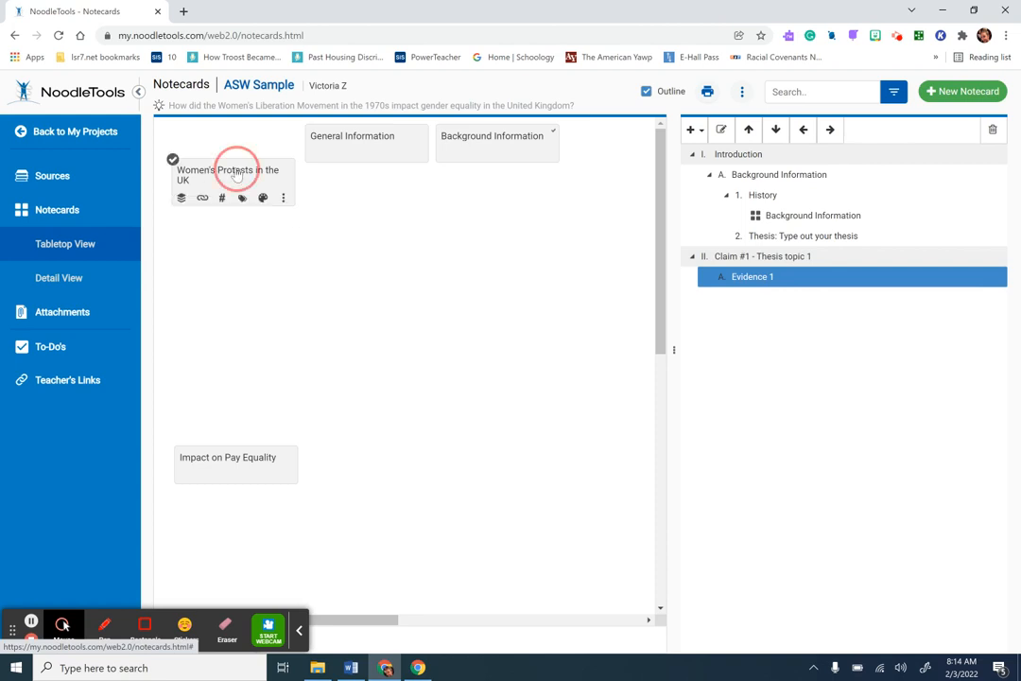
pyautogui.moveTo(232, 182); pyautogui.dragTo(808, 280)
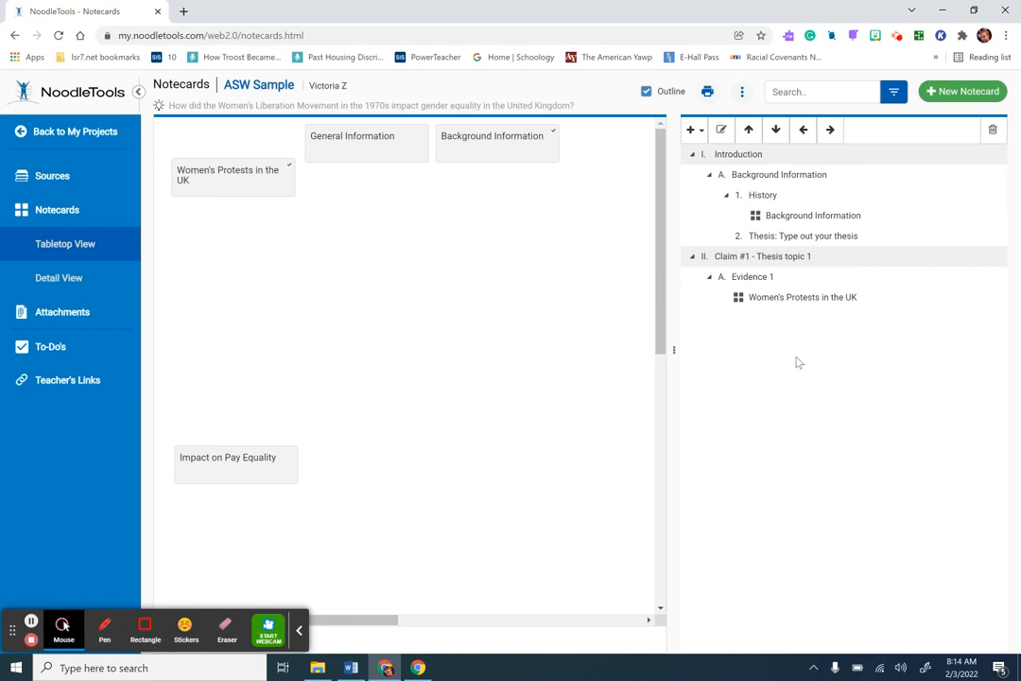
# Add a child subtopic under Evidence 1 in the outline and name it "Evidence 2"
pyautogui.click(750, 284)
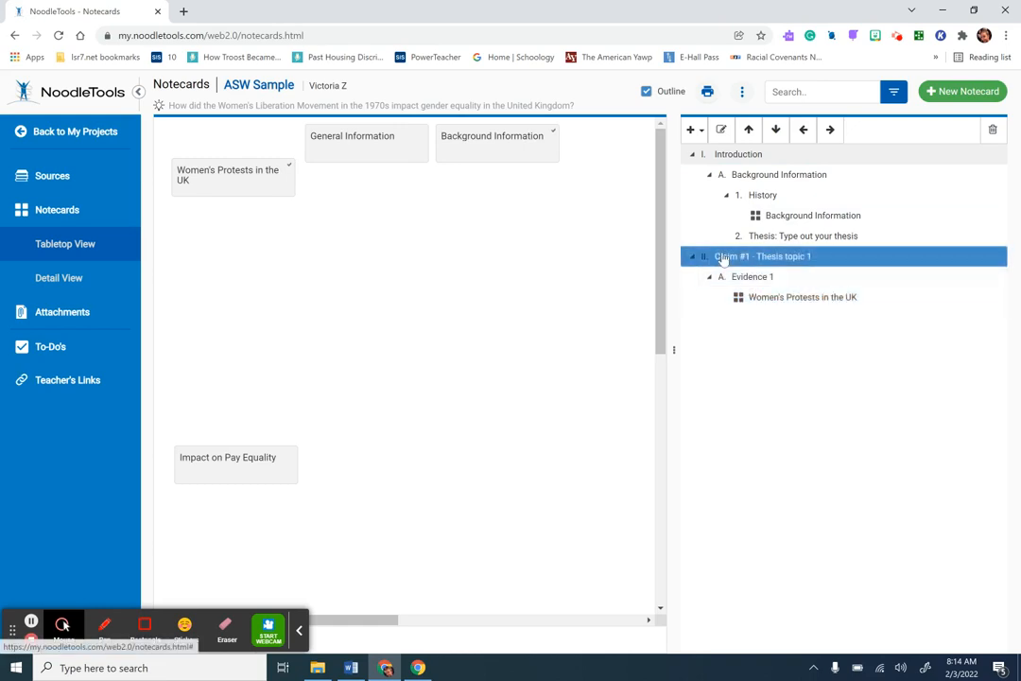
pyautogui.click(766, 276)
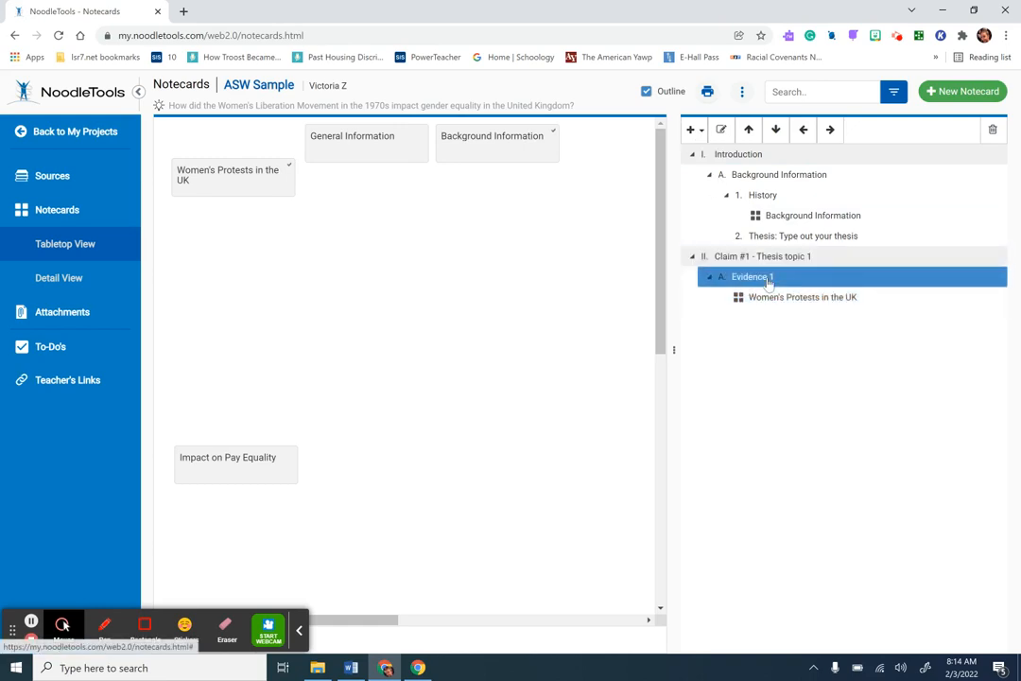
pyautogui.click(696, 130)
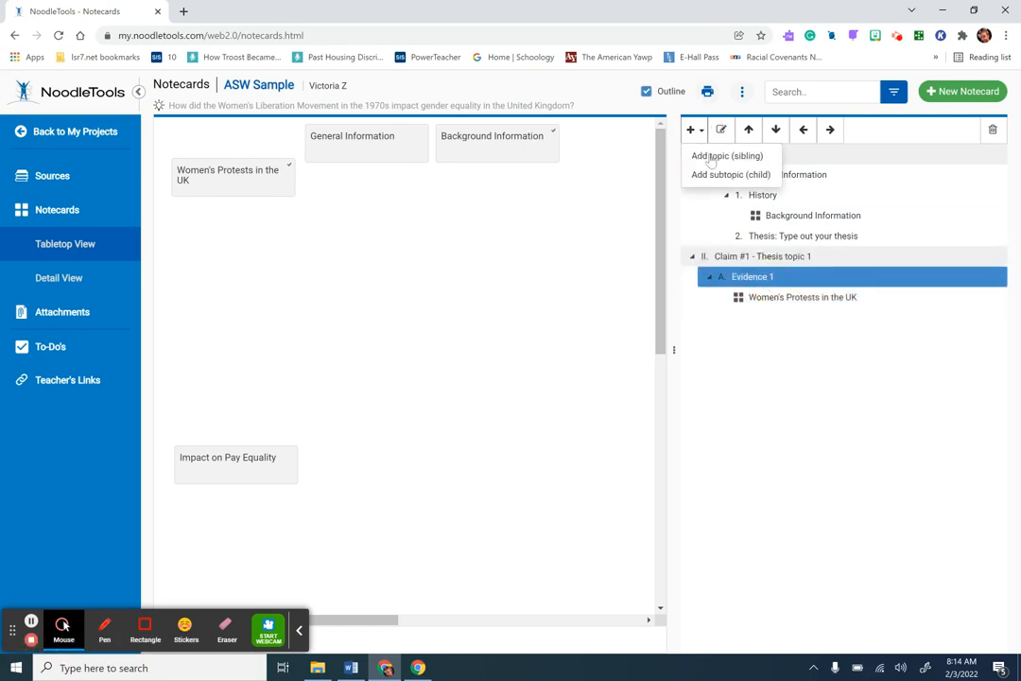
pyautogui.click(717, 176)
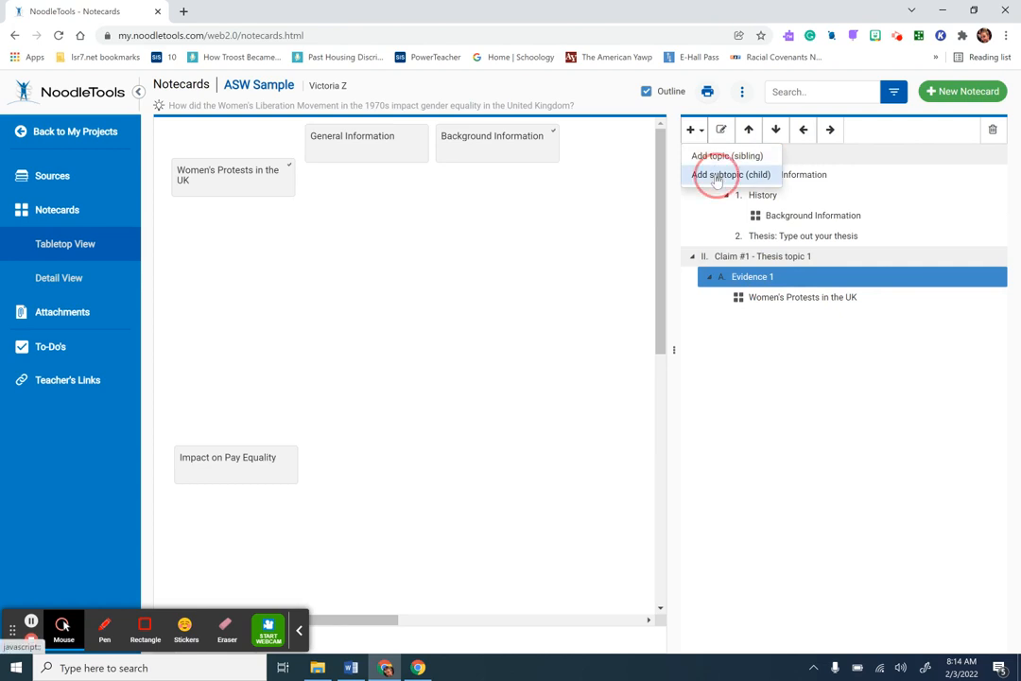
pyautogui.write('Evidence 2')
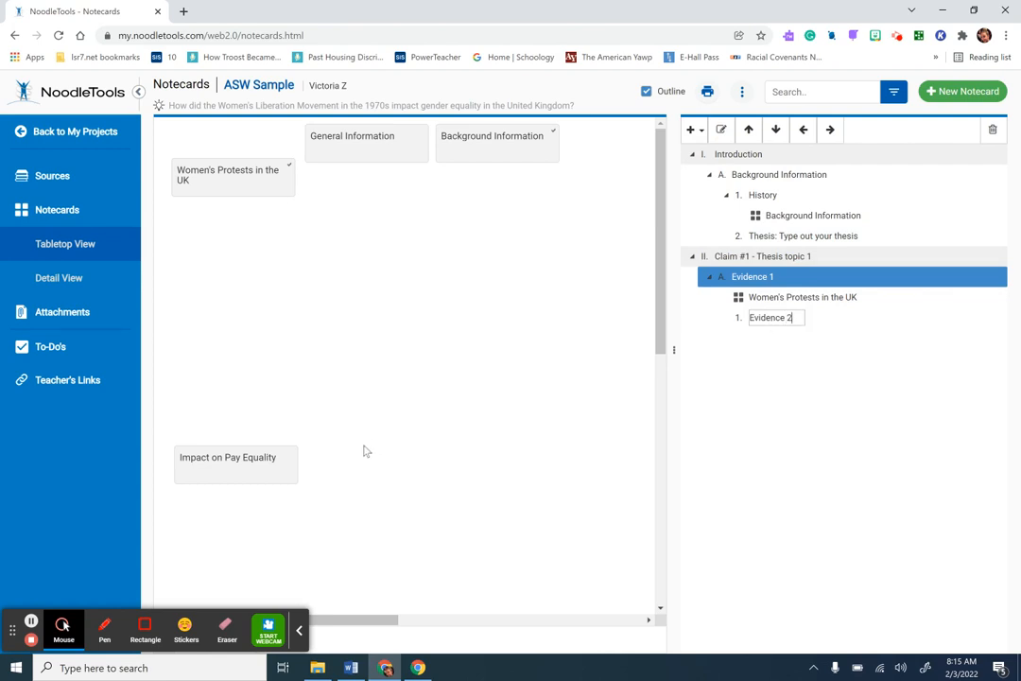
# Place the Impact on Pay Equality notecard from the tabletop under the Evidence 2 subtopic in the outline
pyautogui.moveTo(227, 475)
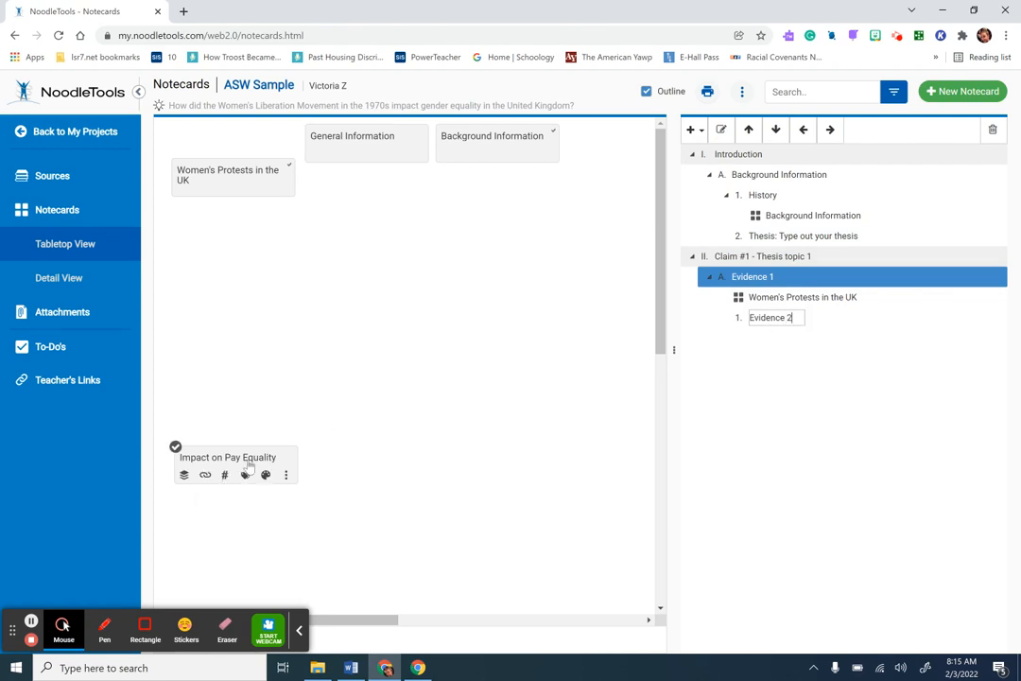
pyautogui.moveTo(249, 466); pyautogui.dragTo(821, 327)
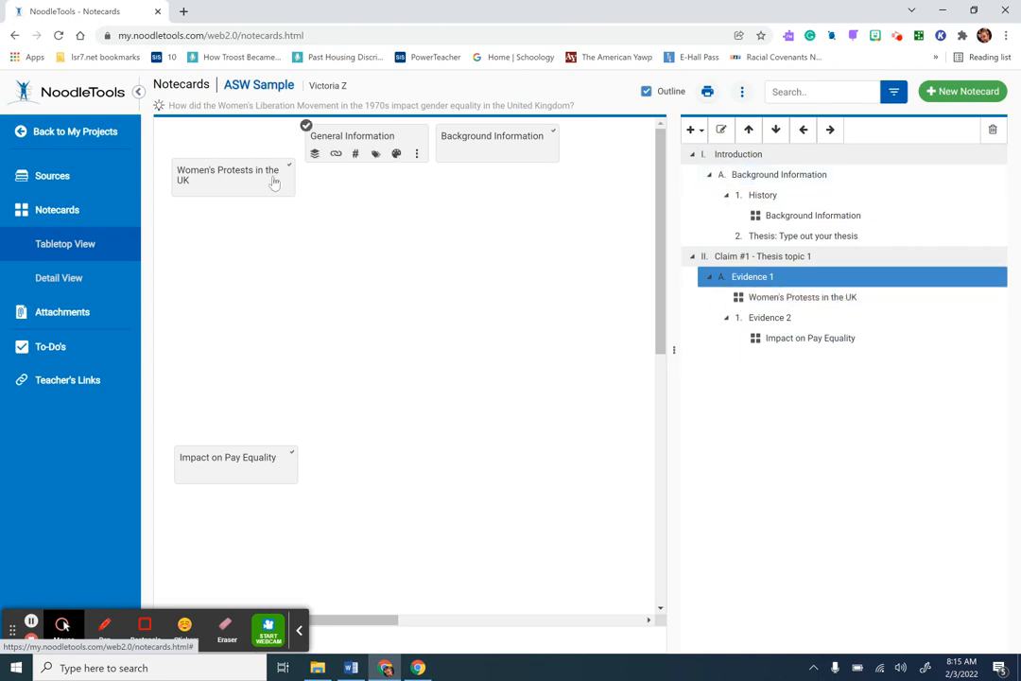
pyautogui.moveTo(262, 196)
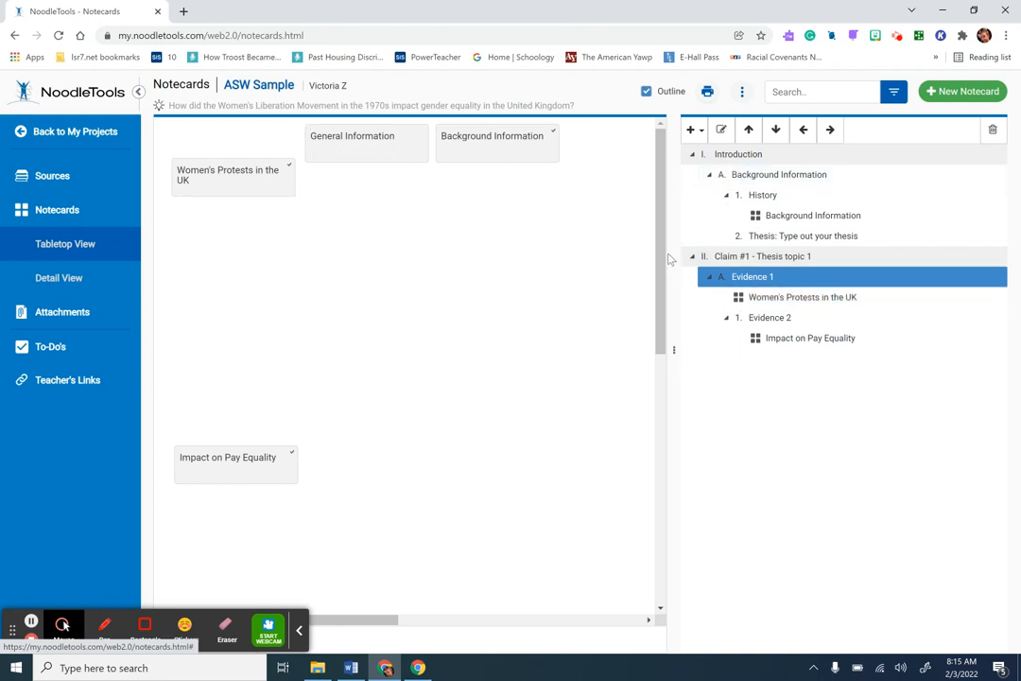
# Add a sibling topic after Claim #1 - Thesis topic 1 in the outline and name it "Claim #2"
pyautogui.click(725, 256)
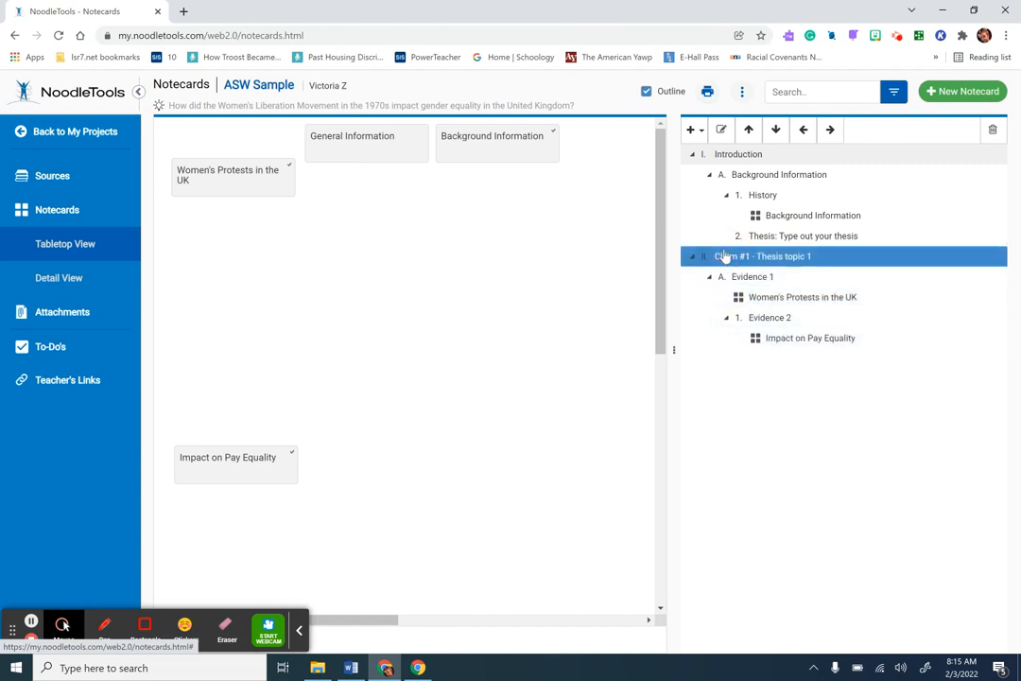
pyautogui.click(693, 130)
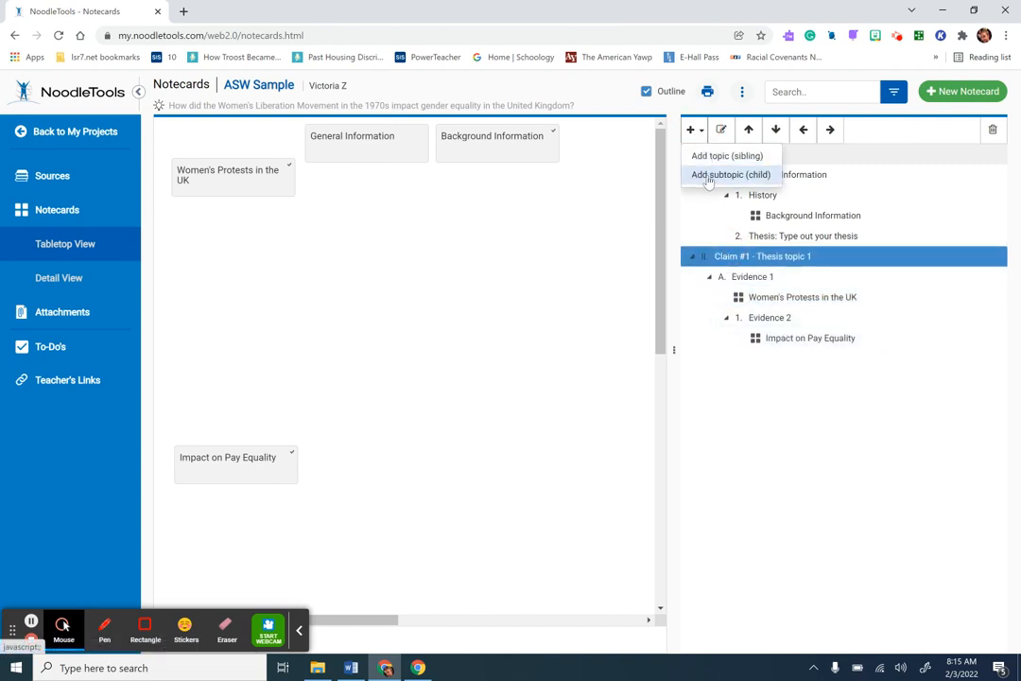
pyautogui.click(699, 156)
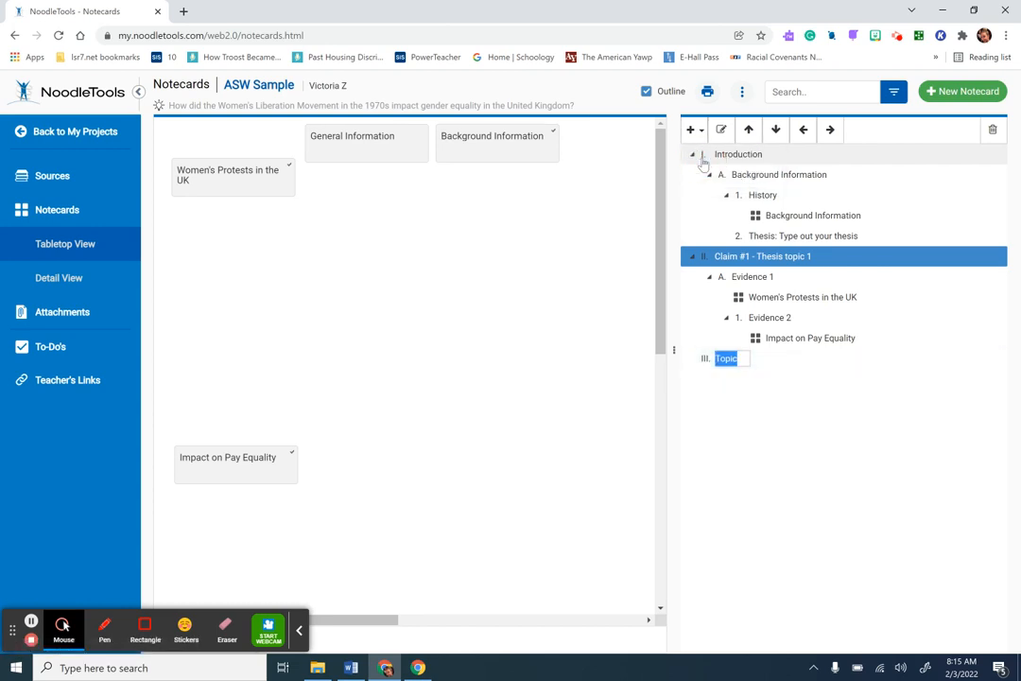
pyautogui.write('Claim #2')
pyautogui.click(776, 365)
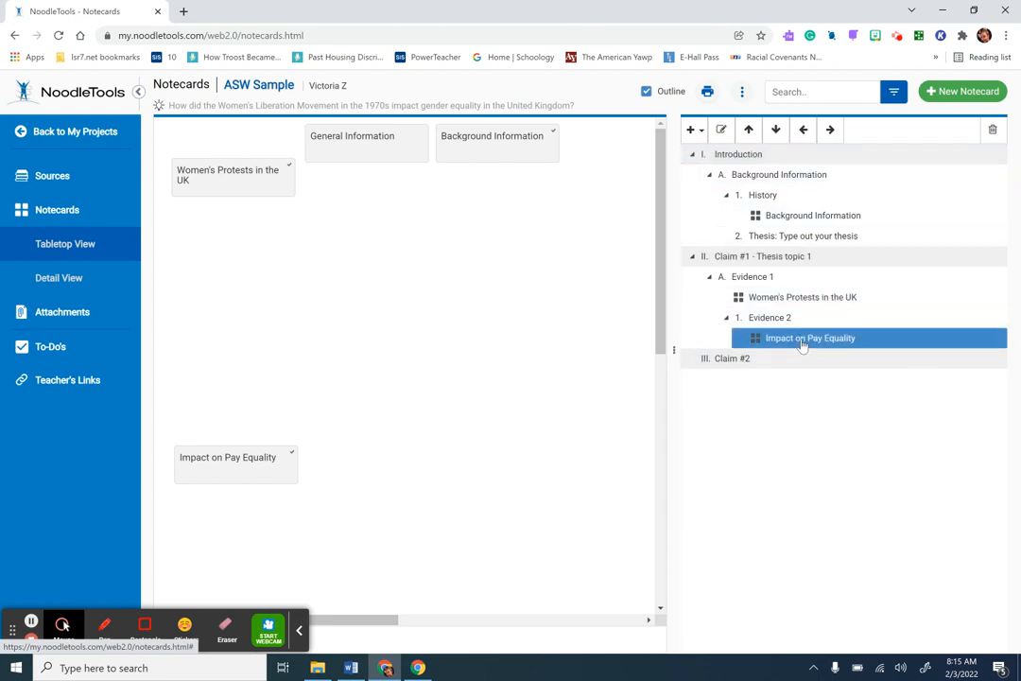
pyautogui.click(866, 196)
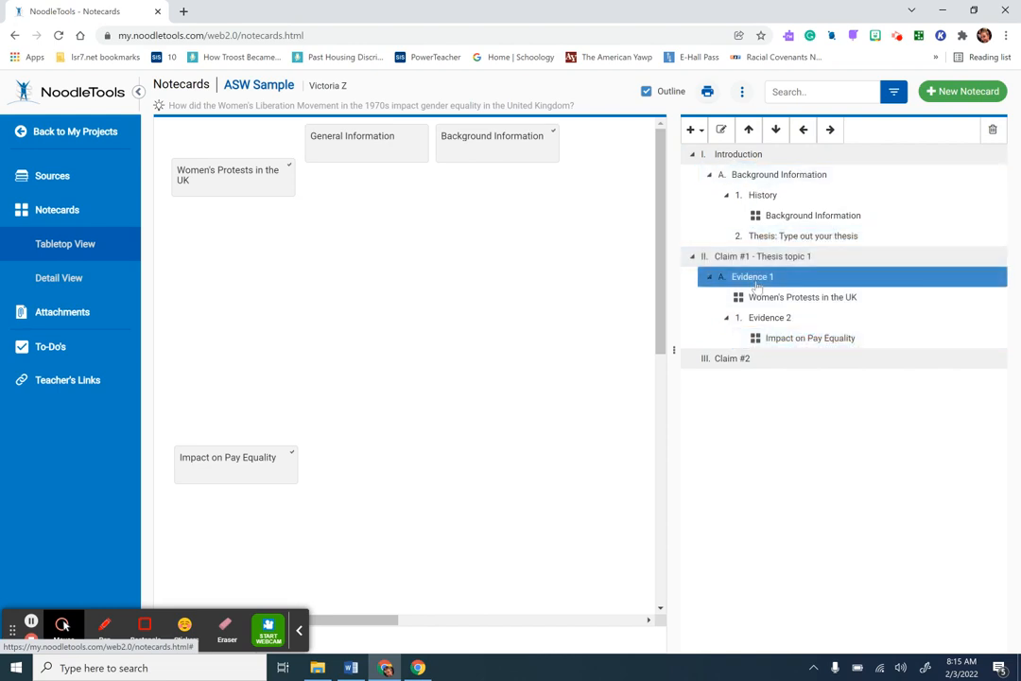
# Export only the outline, without notecards, to Google Docs
pyautogui.click(707, 92)
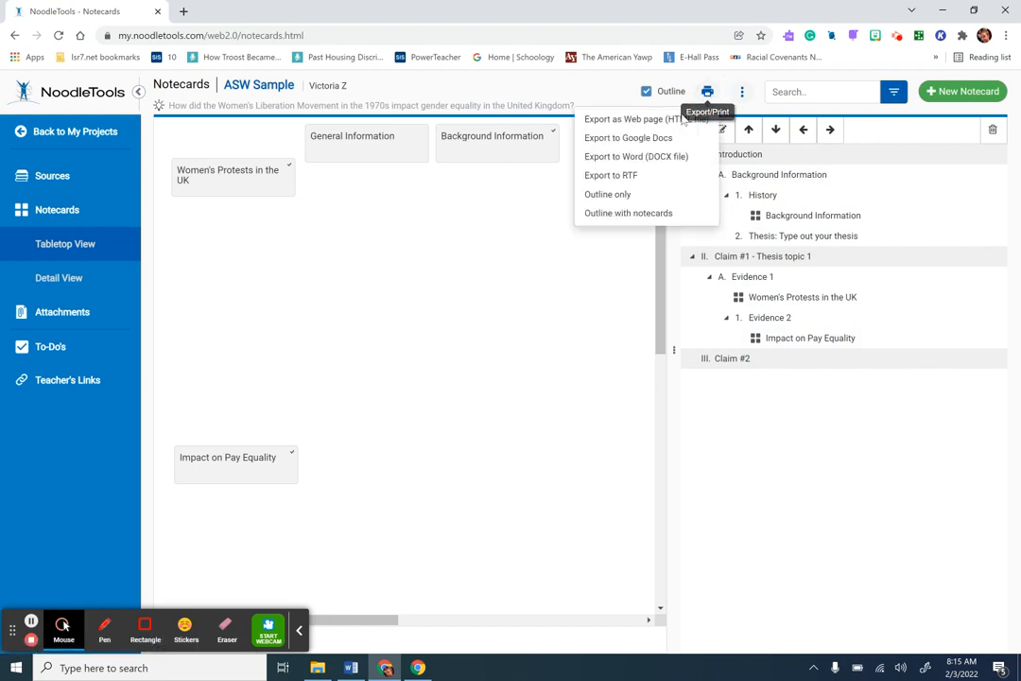
pyautogui.click(607, 194)
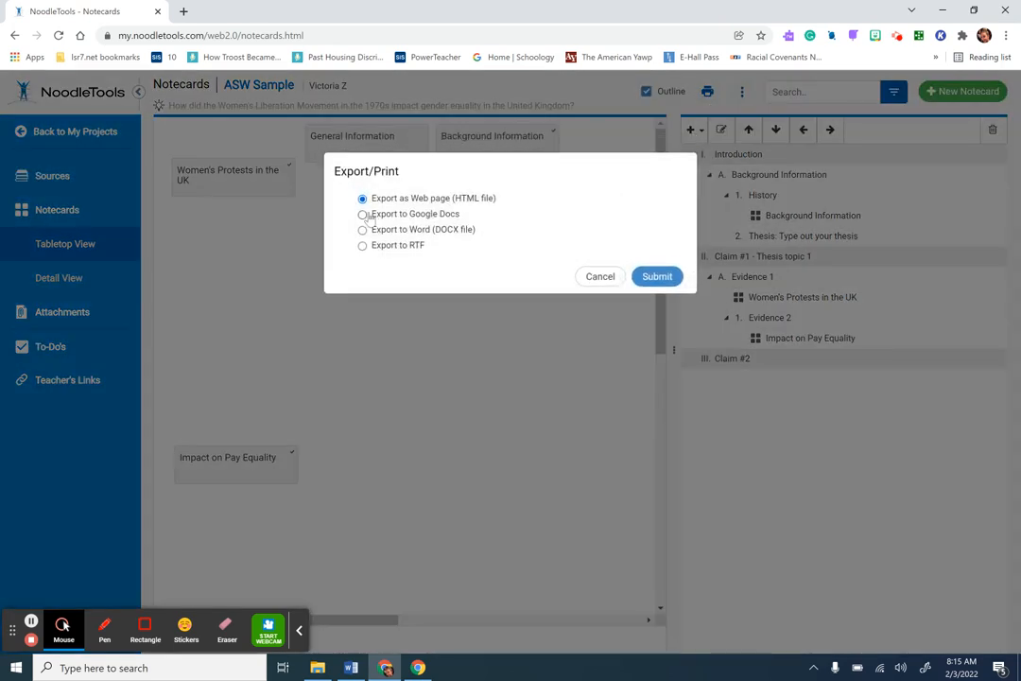
pyautogui.click(365, 214)
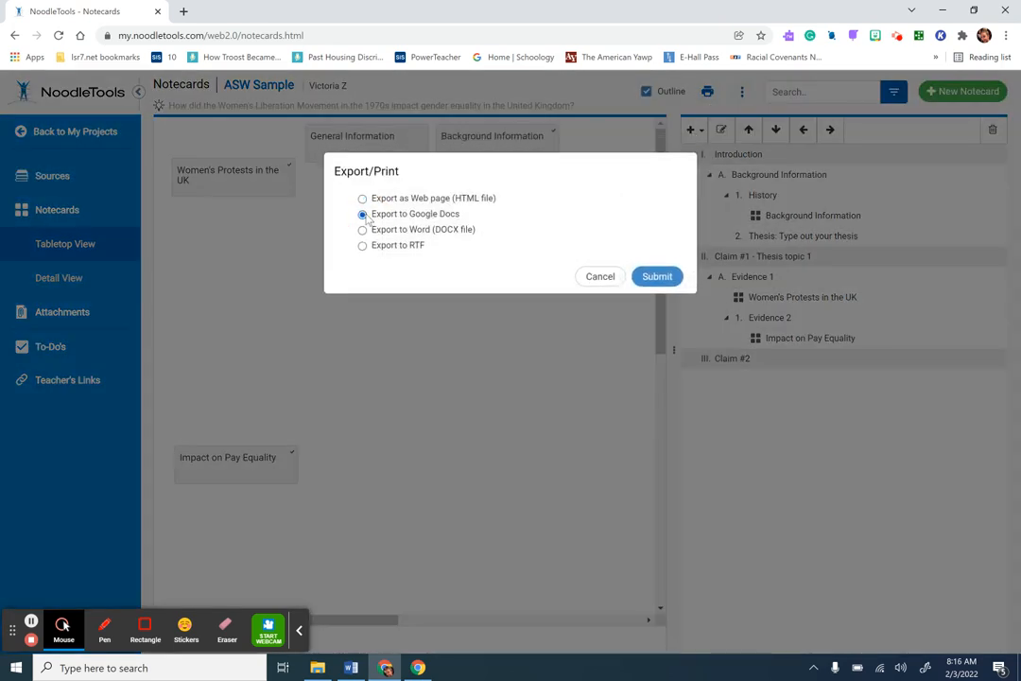
pyautogui.click(655, 278)
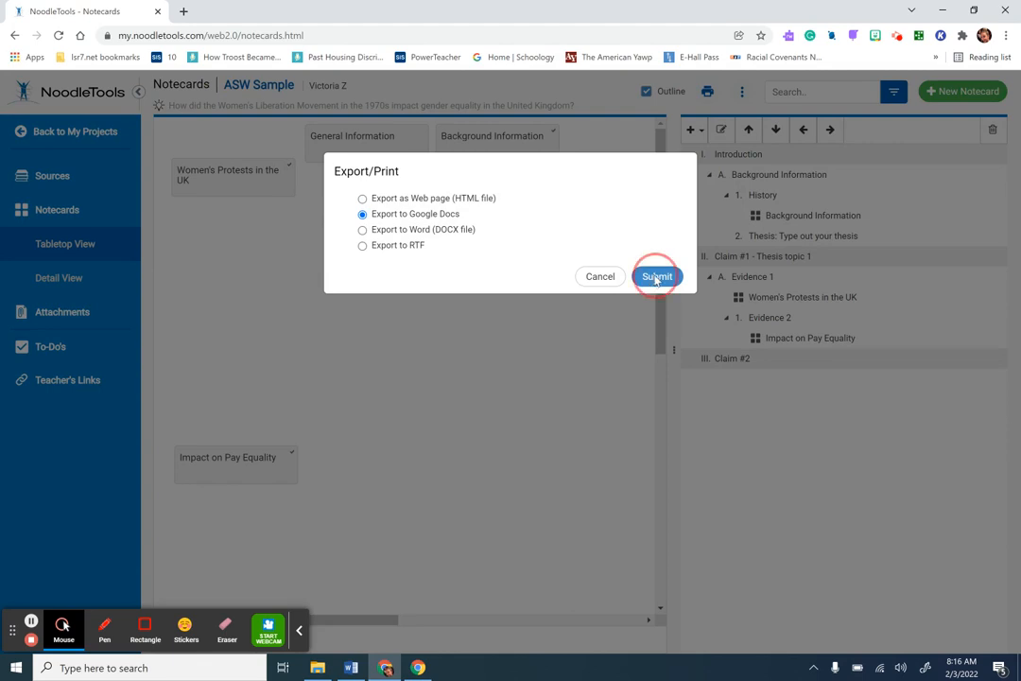
# Export the outline with notecards to Google Docs, including only the Quotation, Paraphrase and My ideas notecard items
pyautogui.click(106, 11)
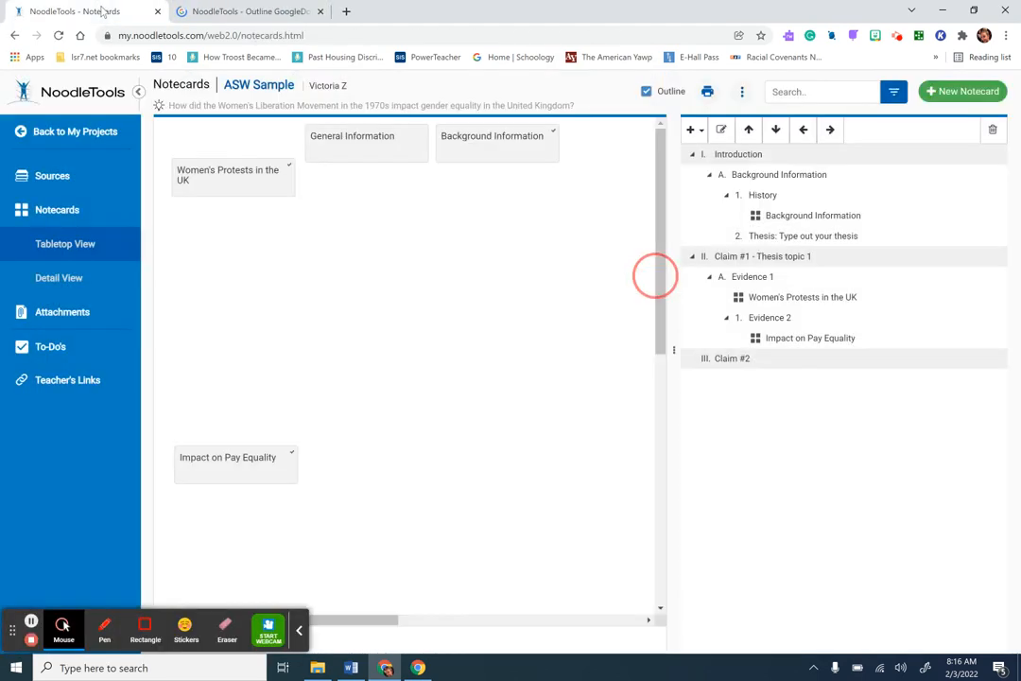
pyautogui.click(712, 93)
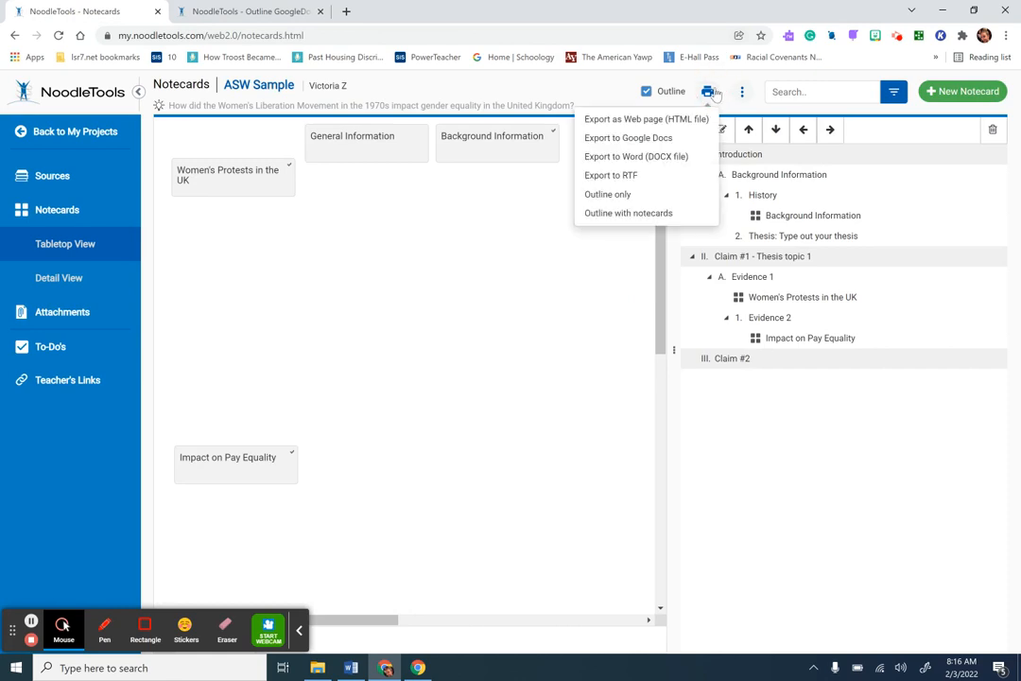
pyautogui.click(655, 214)
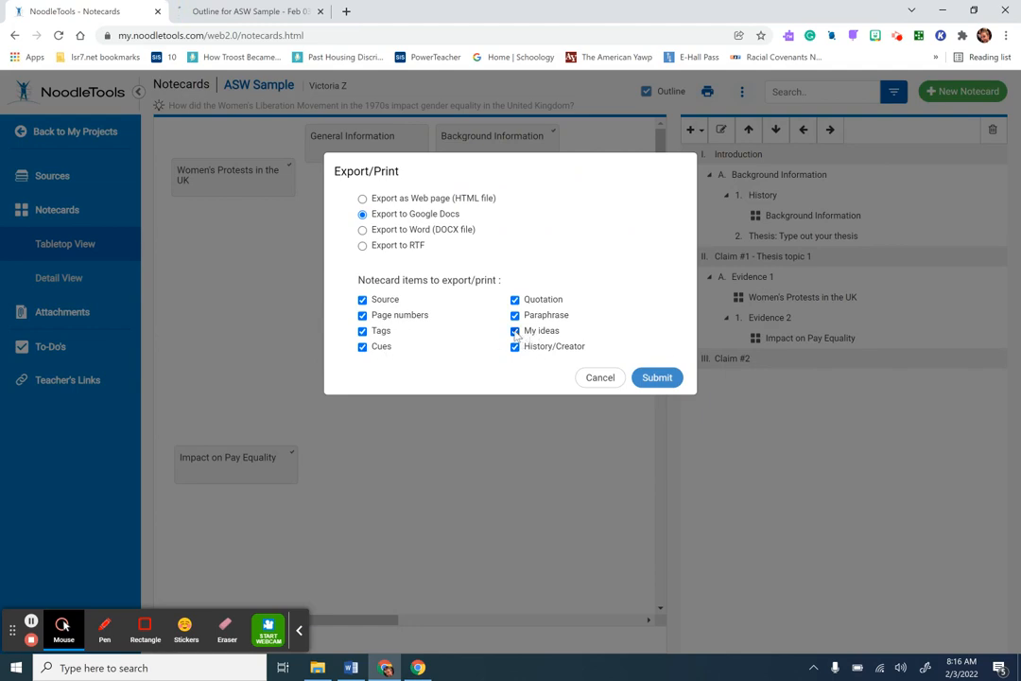
pyautogui.click(362, 300)
pyautogui.click(362, 315)
pyautogui.click(362, 332)
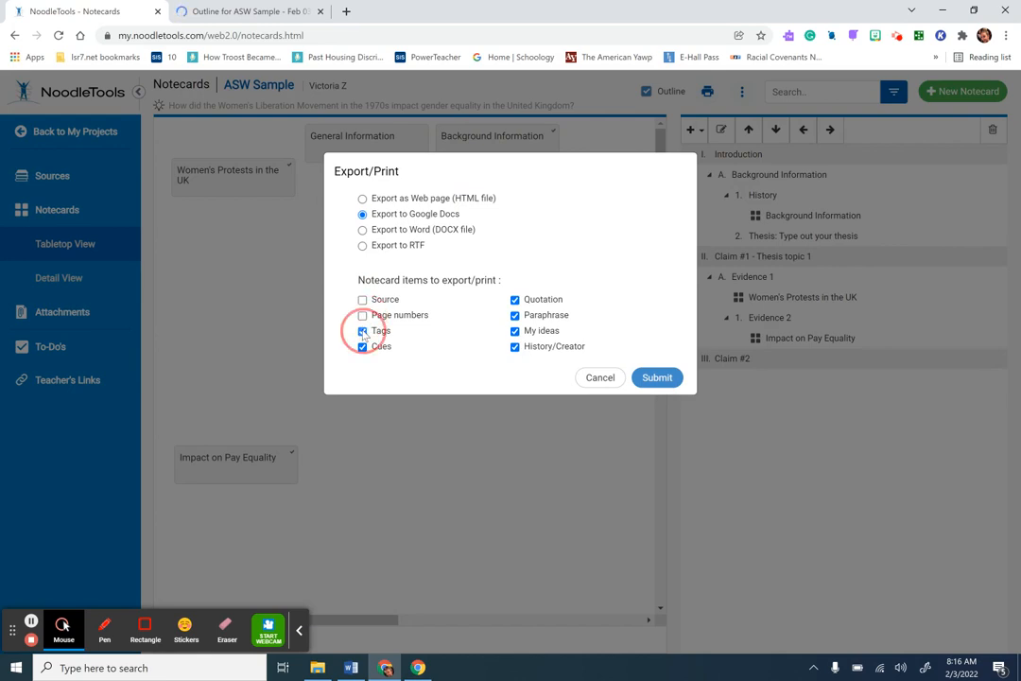
pyautogui.click(363, 347)
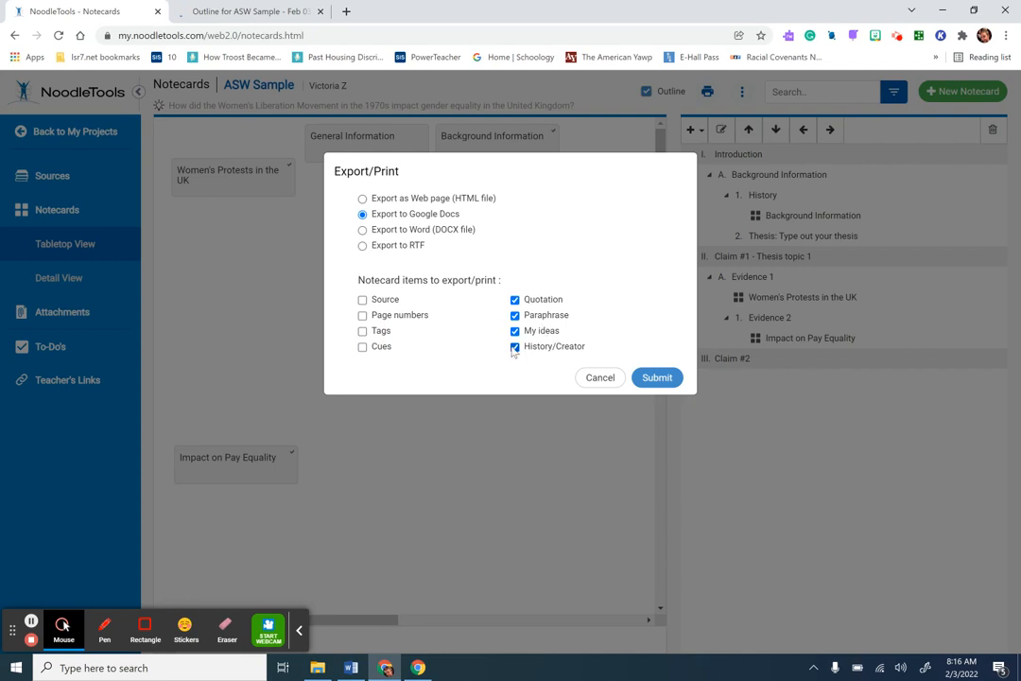
pyautogui.click(515, 348)
pyautogui.click(659, 378)
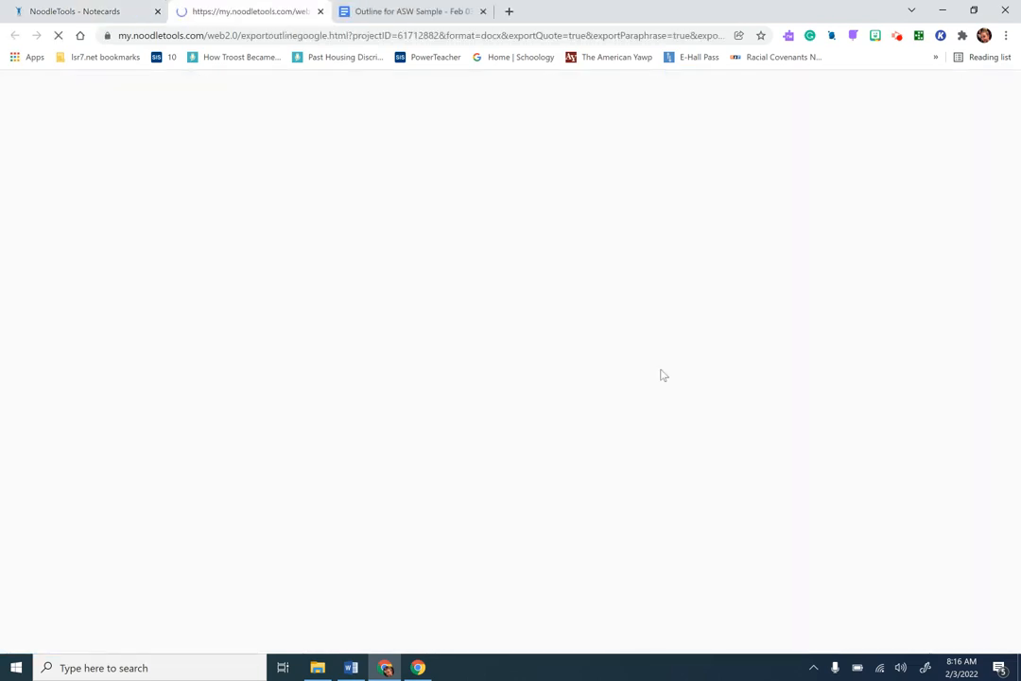
# Dismiss the Grammarly sign-up offer and compare the exported outline-only document with the exported outline that includes notecard content
pyautogui.click(397, 20)
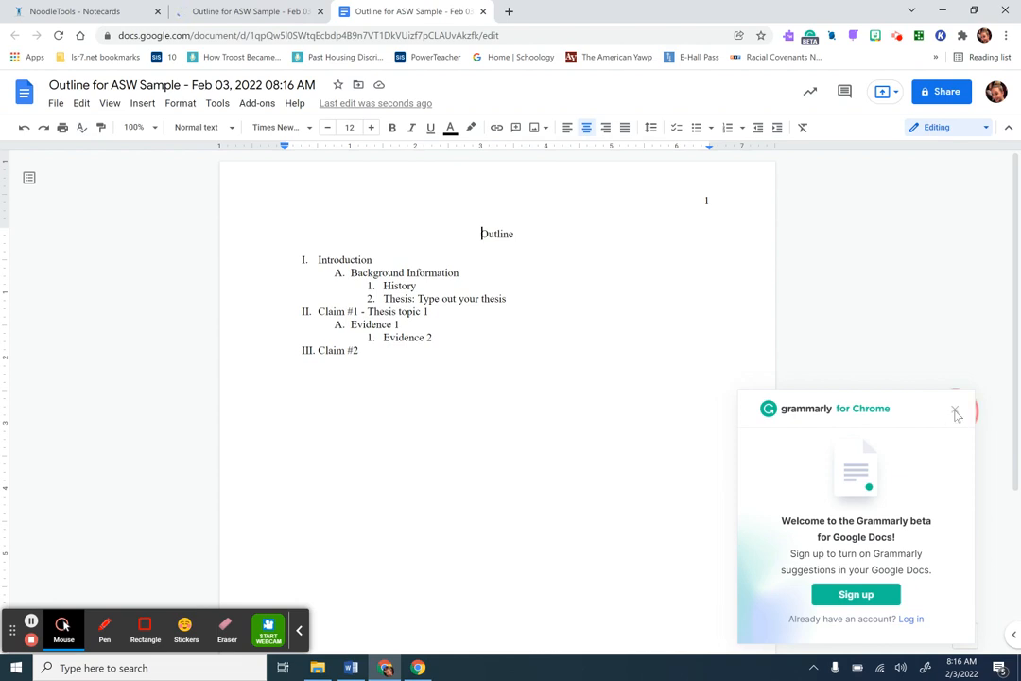
pyautogui.click(955, 412)
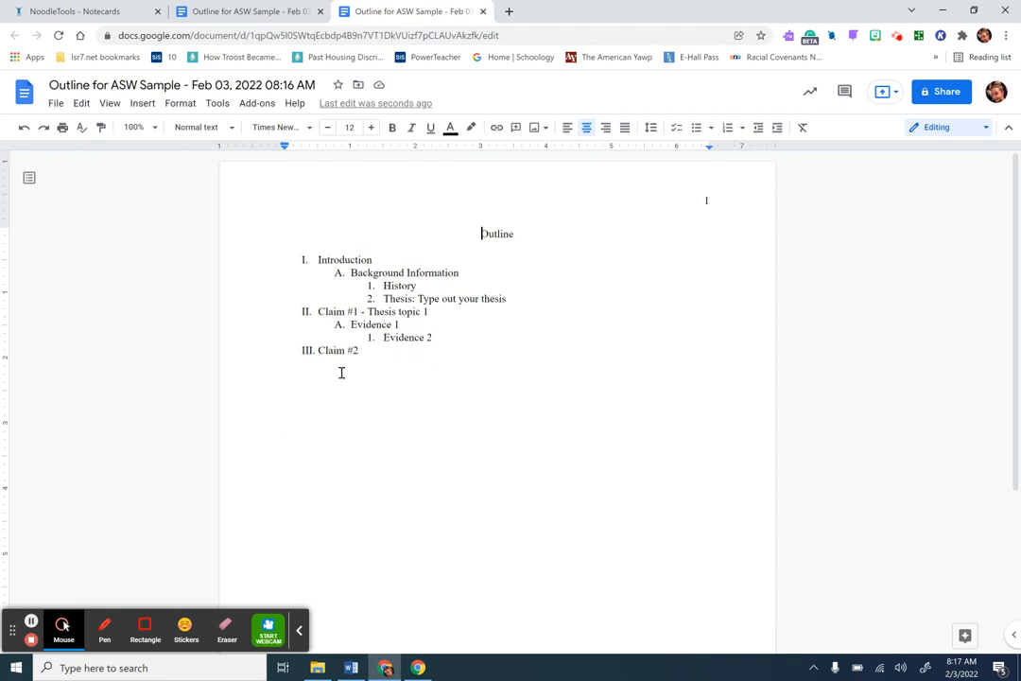
pyautogui.click(219, 11)
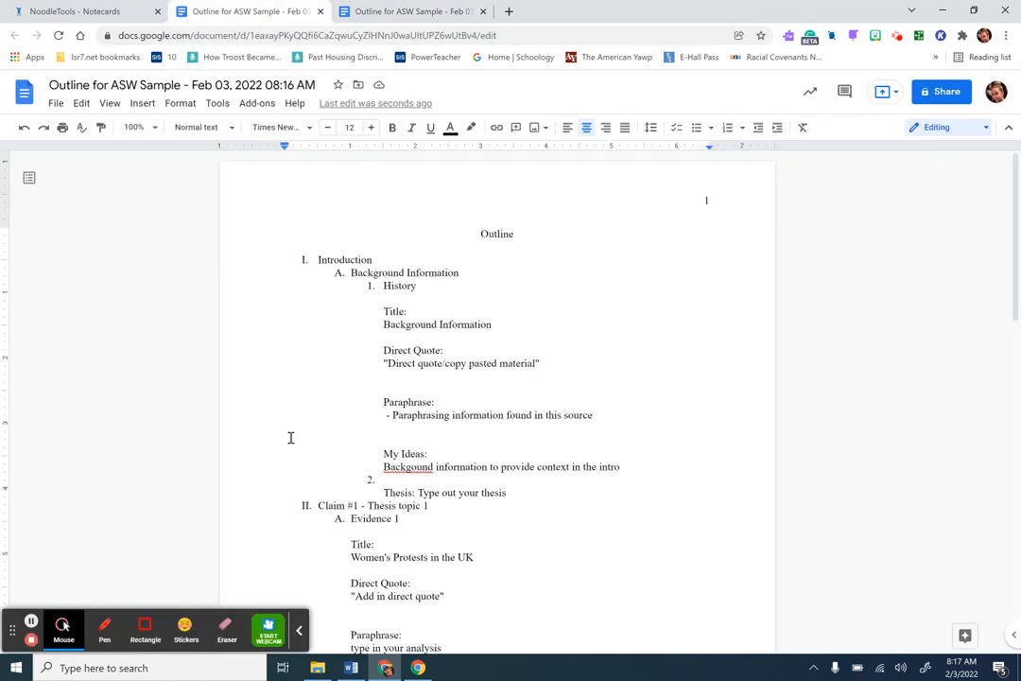
pyautogui.scroll(-1, 290, 435)
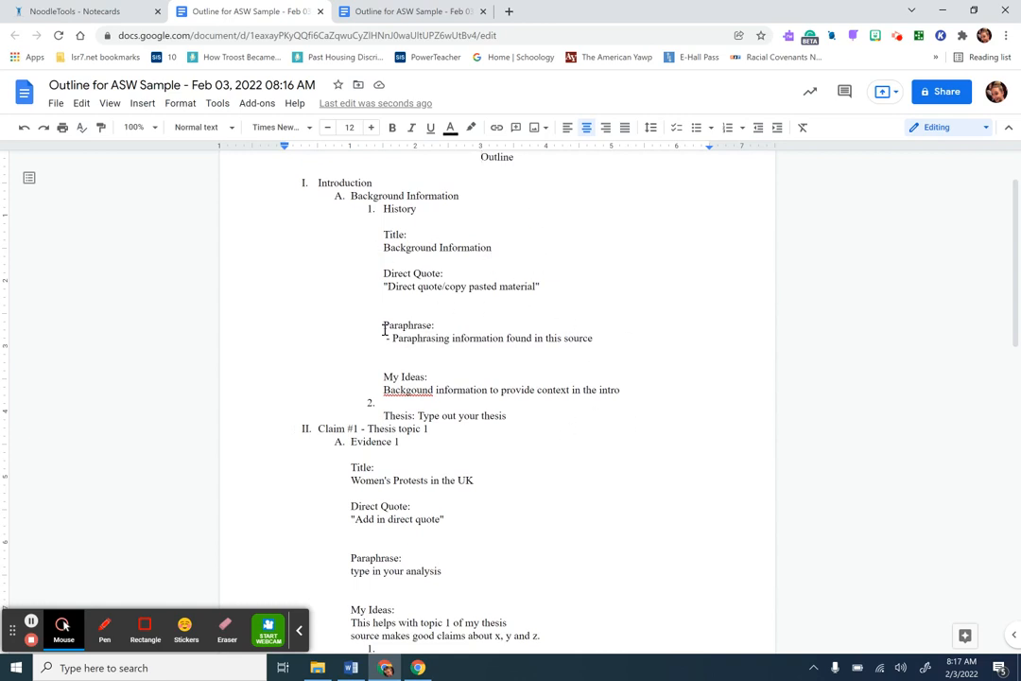
pyautogui.scroll(-3, 358, 570)
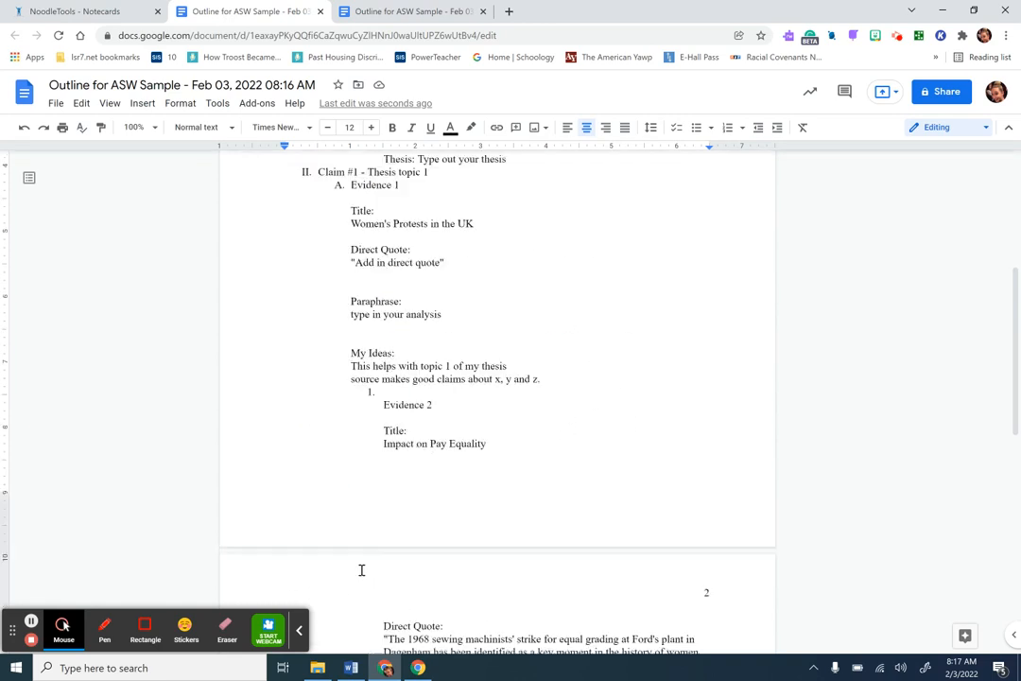
pyautogui.scroll(2, 359, 570)
pyautogui.scroll(-1, 360, 572)
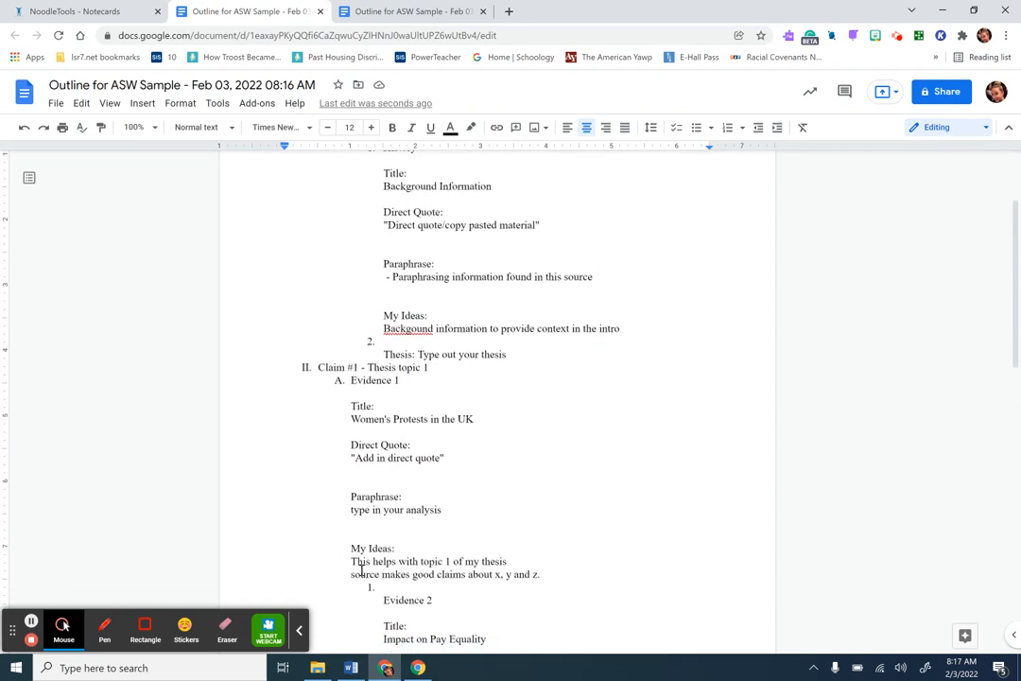
# Return to the NoodleTools notecards and select the Women's Protests in the UK notecard under Evidence 1 in the outline
pyautogui.click(43, 13)
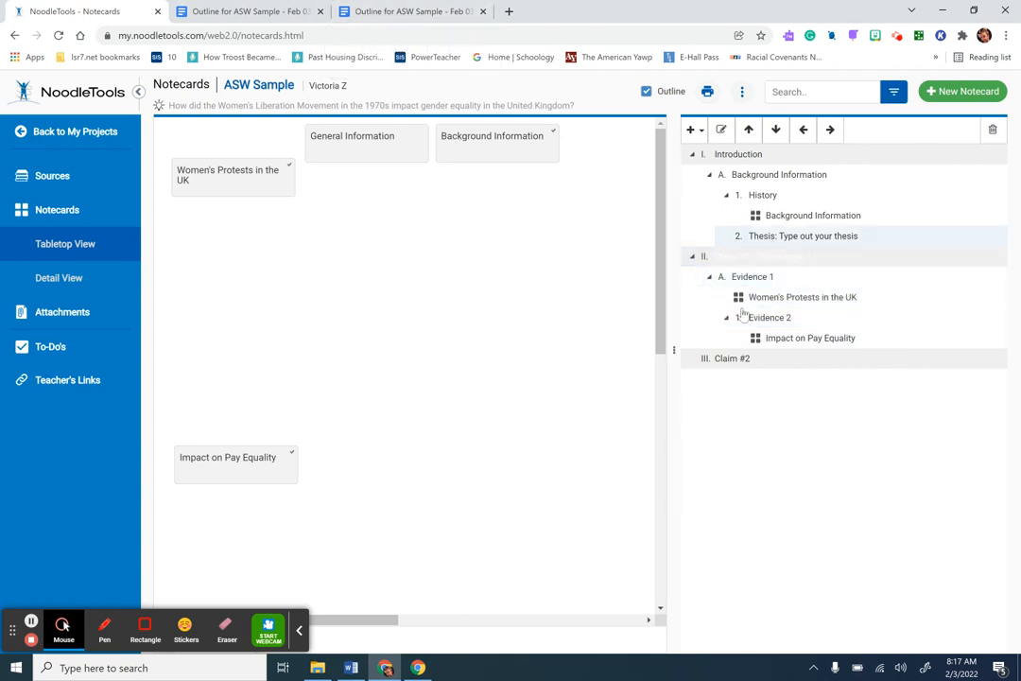
pyautogui.click(751, 153)
pyautogui.click(749, 305)
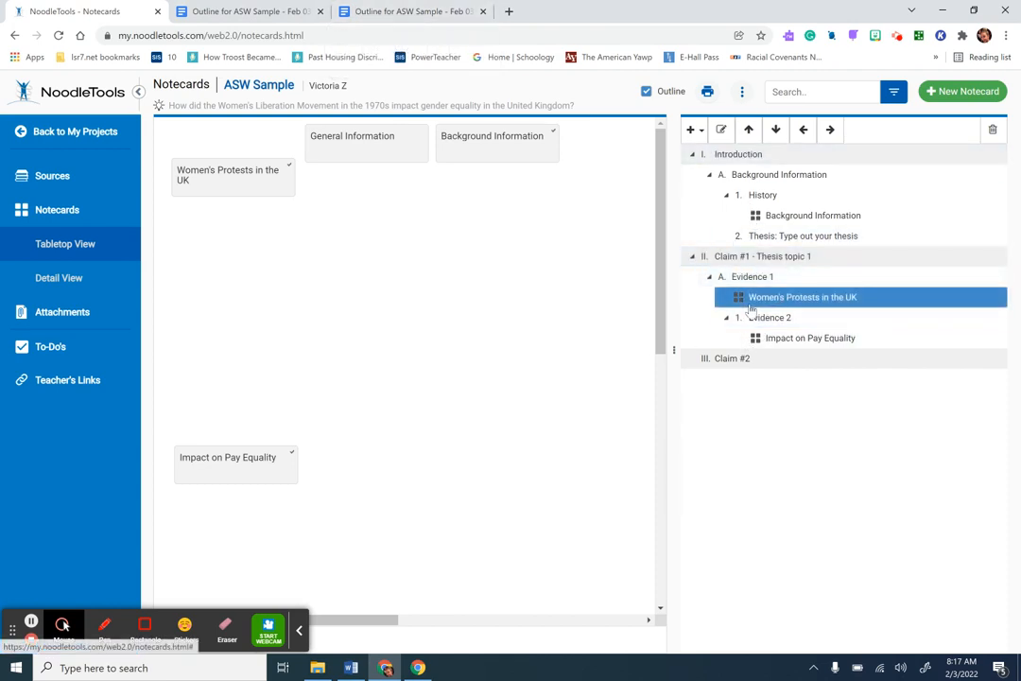